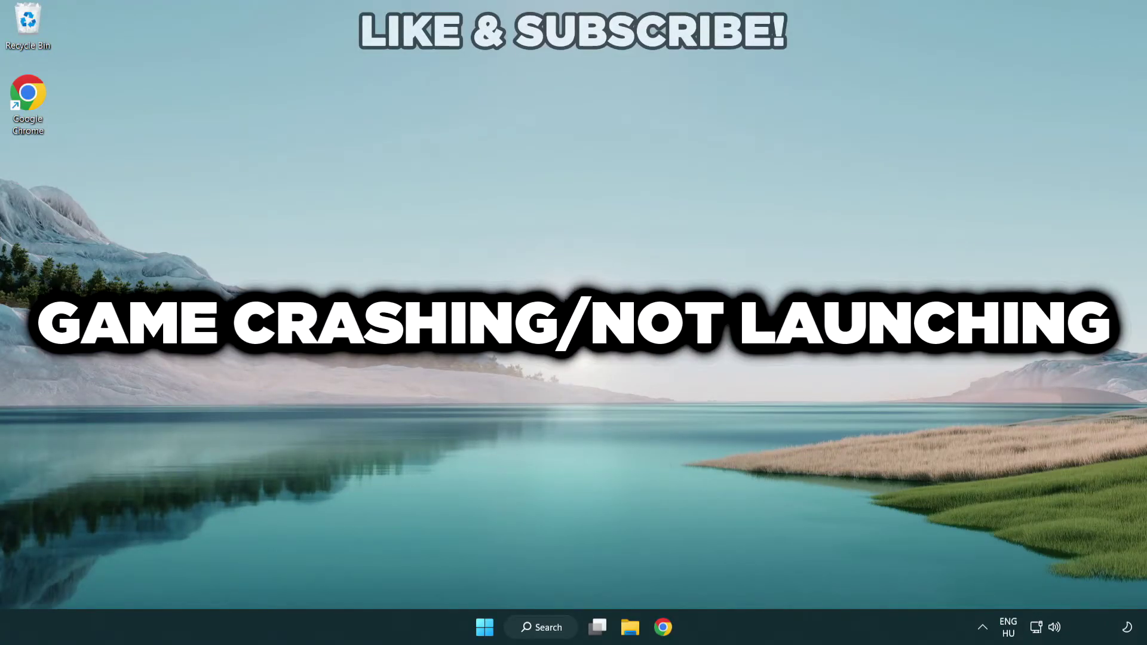
- Search for 'device manager' from the taskbar search
{"action": "left_click", "coordinate": [550, 628]}
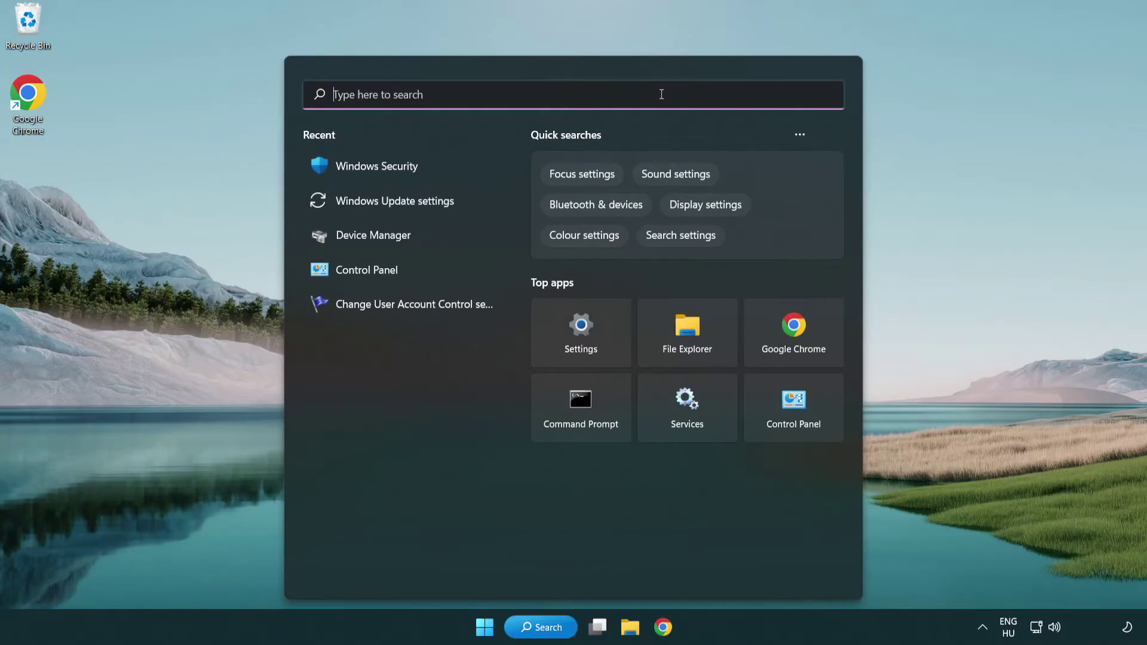
{"action": "type", "text": "device m"}
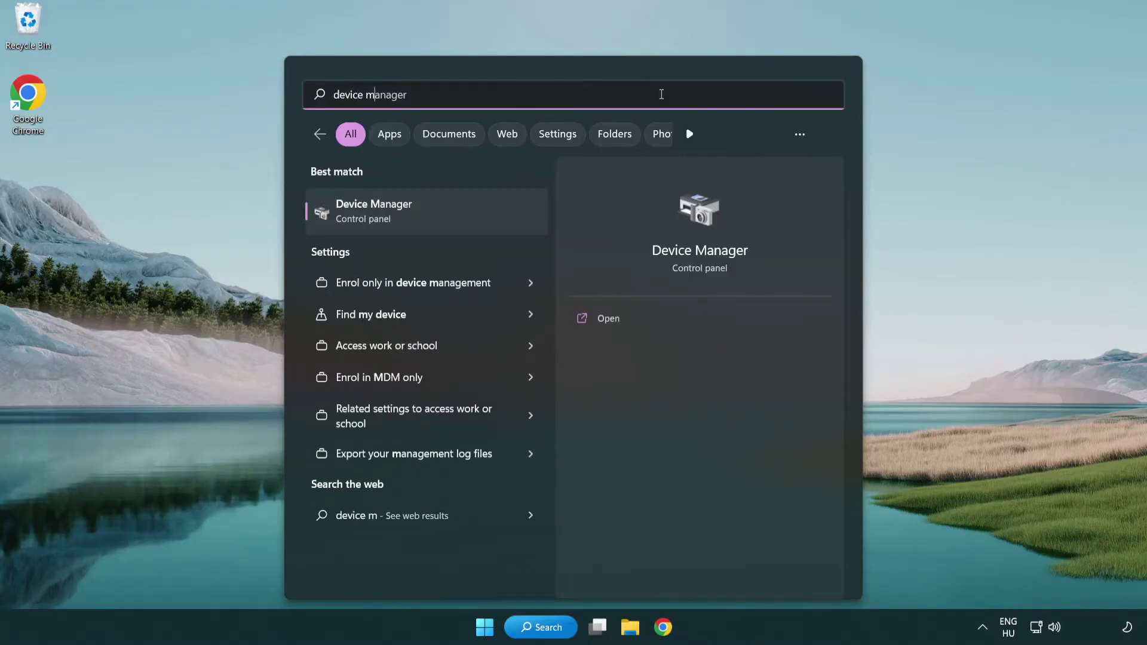
{"action": "type", "text": "anager"}
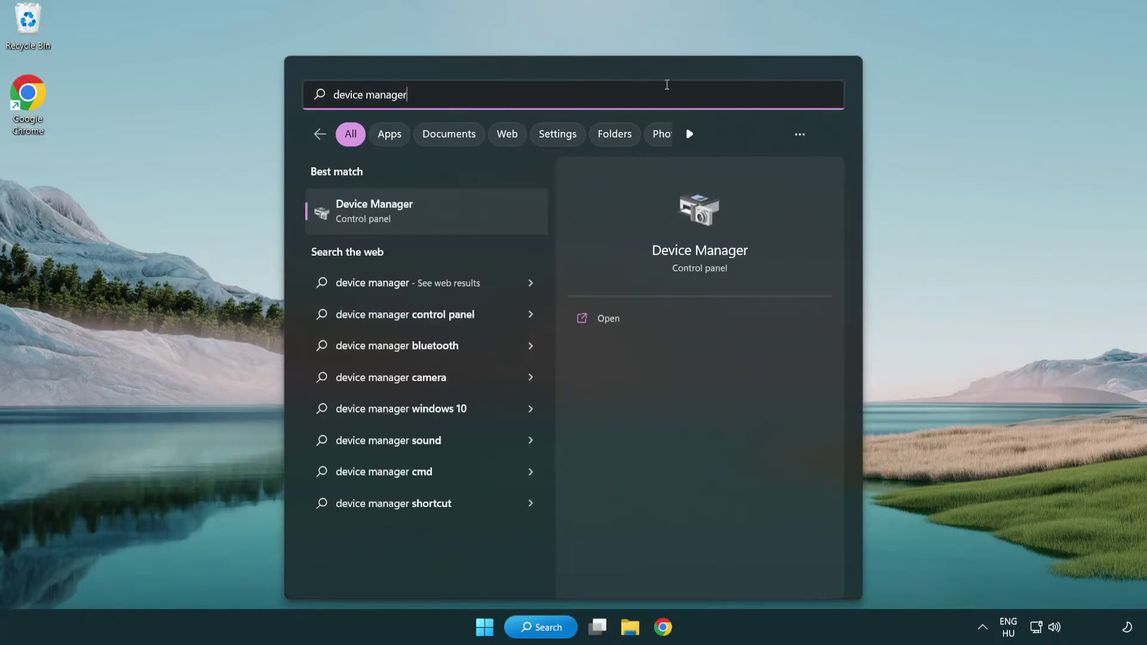
- Launch Device Manager, expand Display adapters and bring up the VMware SVGA 3D adapter's context menu
{"action": "left_click", "coordinate": [459, 221]}
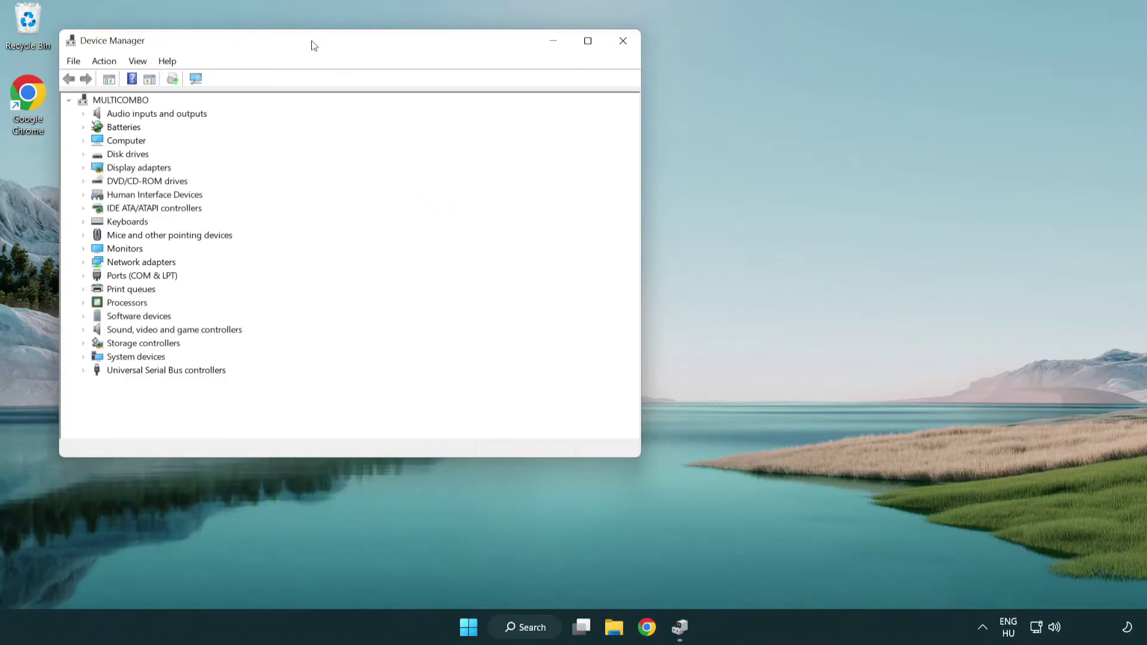
{"action": "left_click_drag", "start_coordinate": [312, 45], "coordinate": [505, 114]}
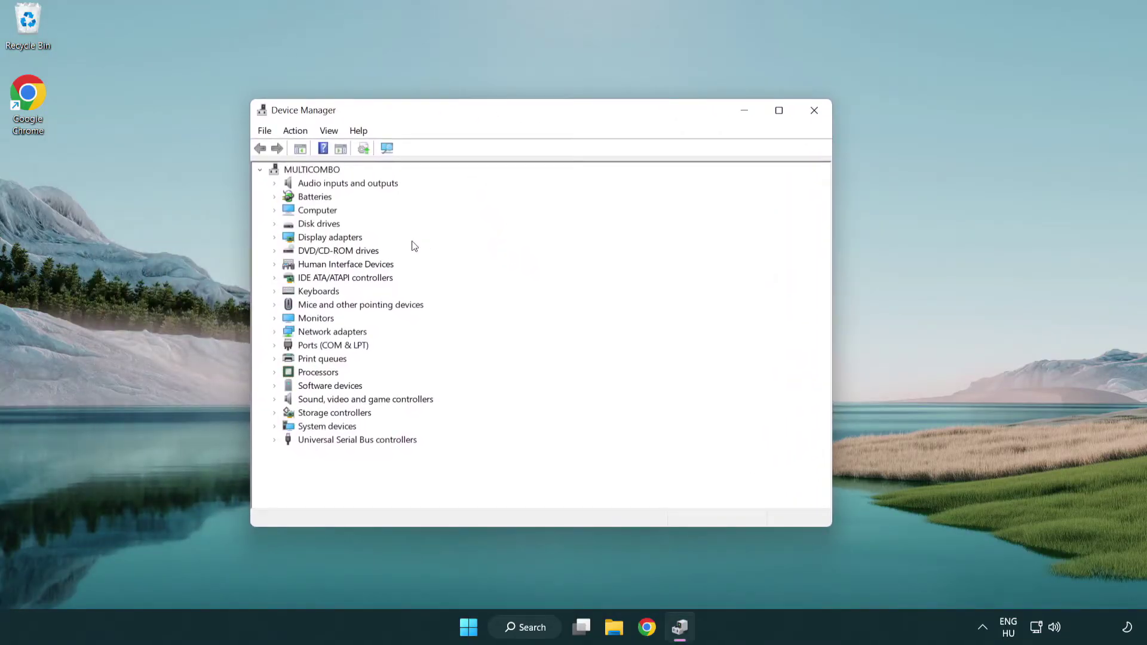
{"action": "left_click", "coordinate": [336, 238]}
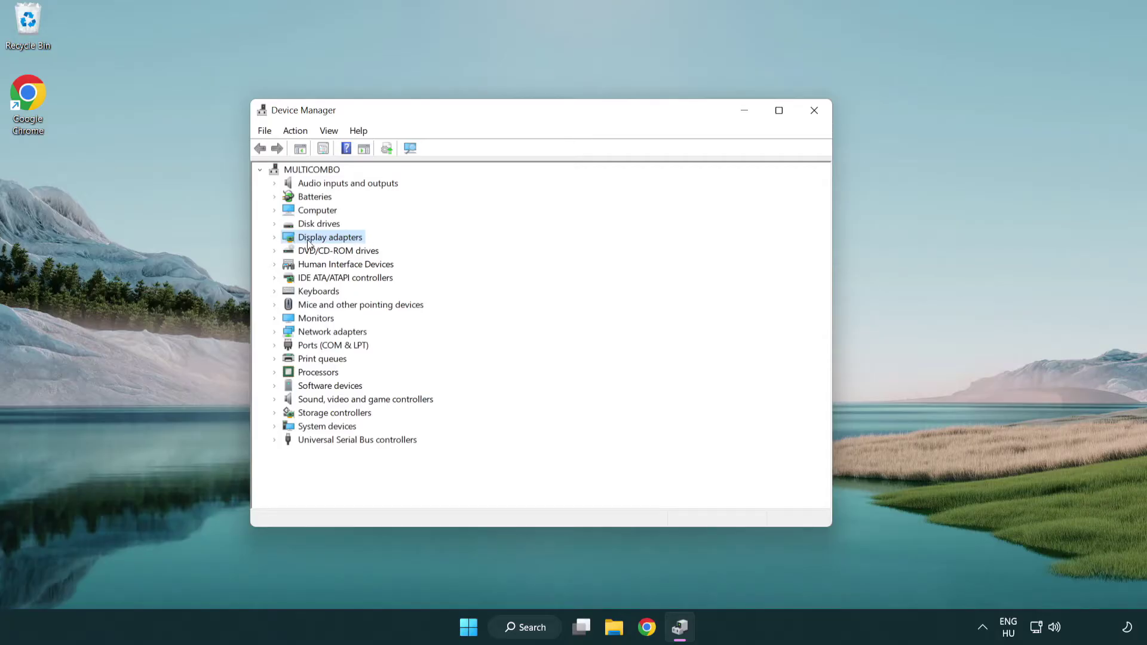
{"action": "left_click", "coordinate": [276, 239]}
{"action": "left_click", "coordinate": [360, 253]}
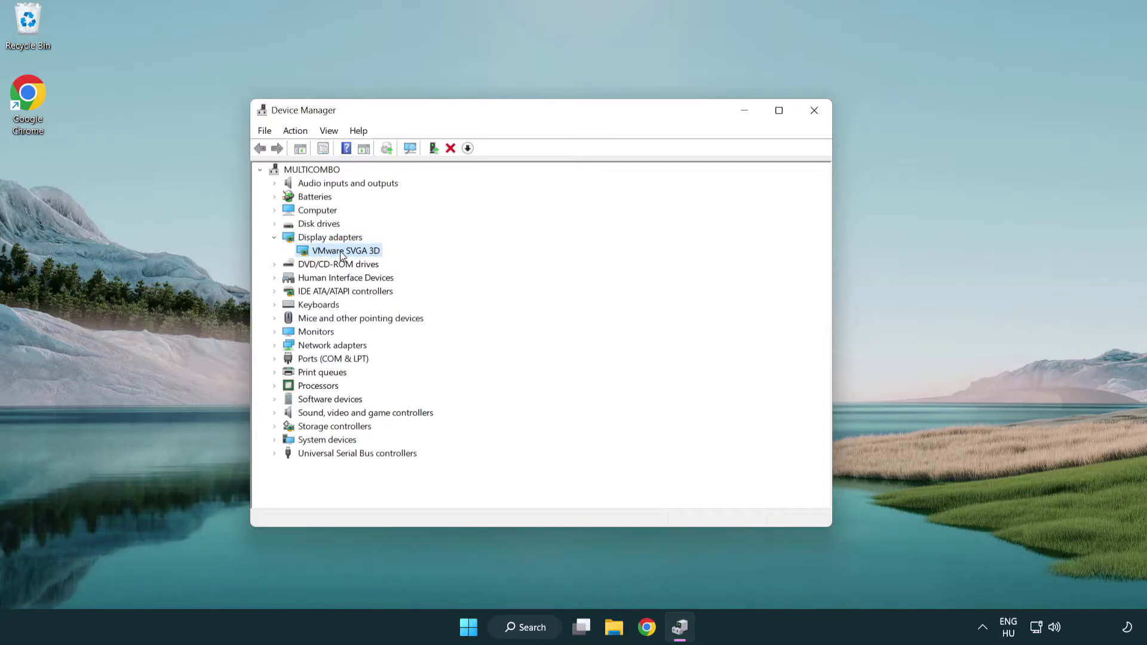
{"action": "right_click", "coordinate": [340, 255]}
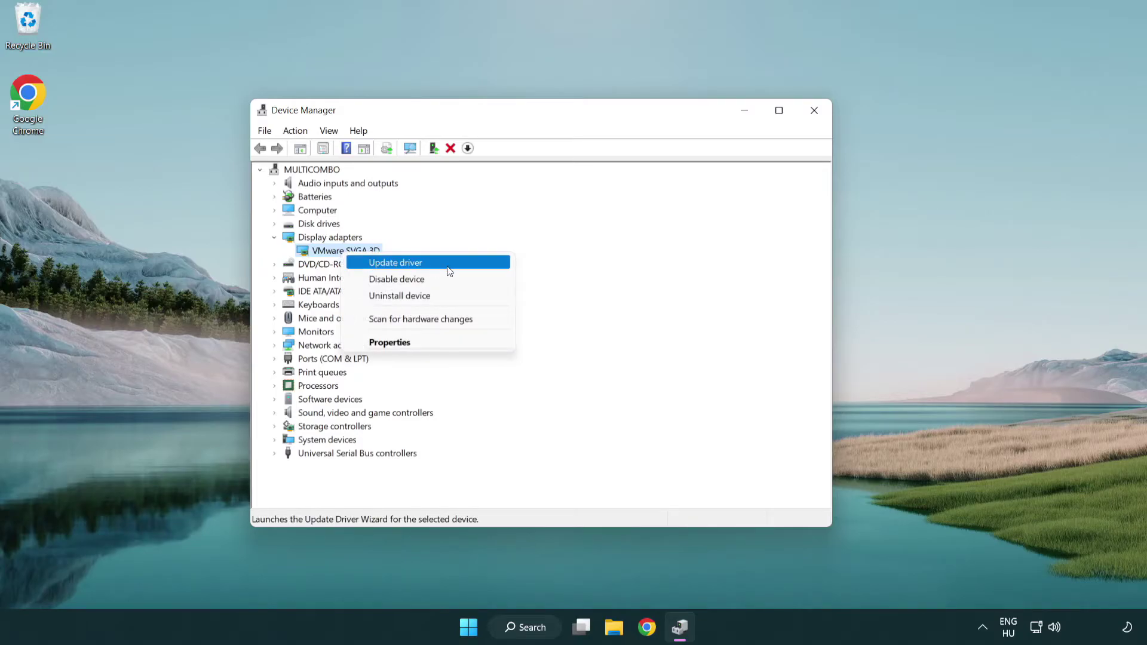
- Update the VMware SVGA 3D driver via automatic search; Windows reports the best driver is installed
{"action": "left_click", "coordinate": [451, 264]}
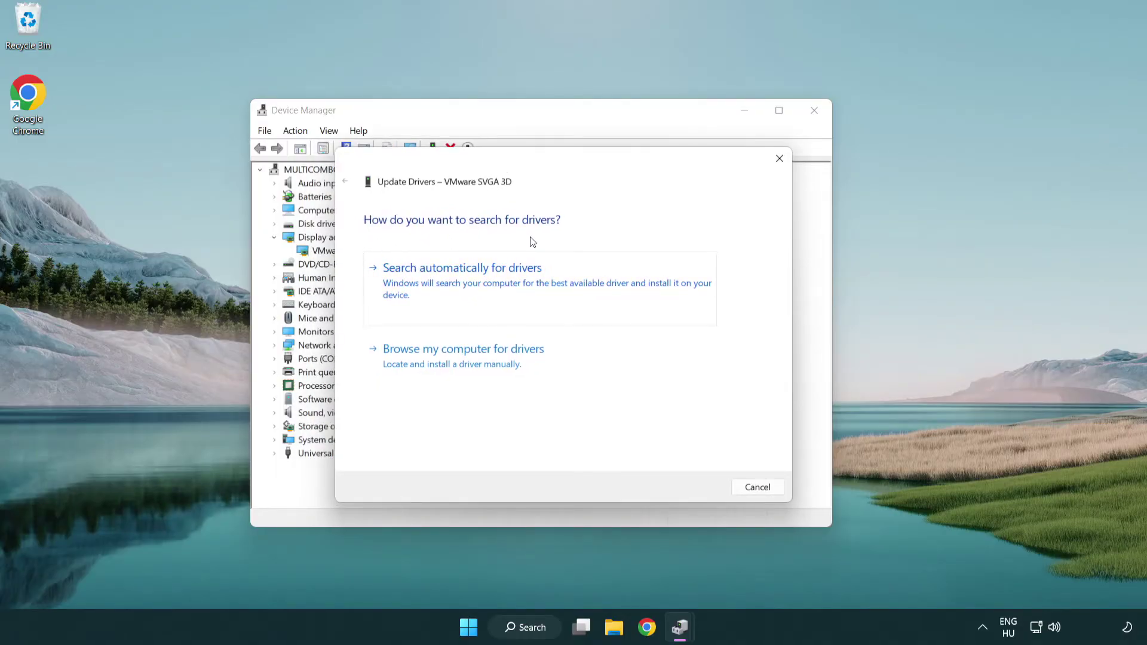
{"action": "left_click", "coordinate": [504, 282]}
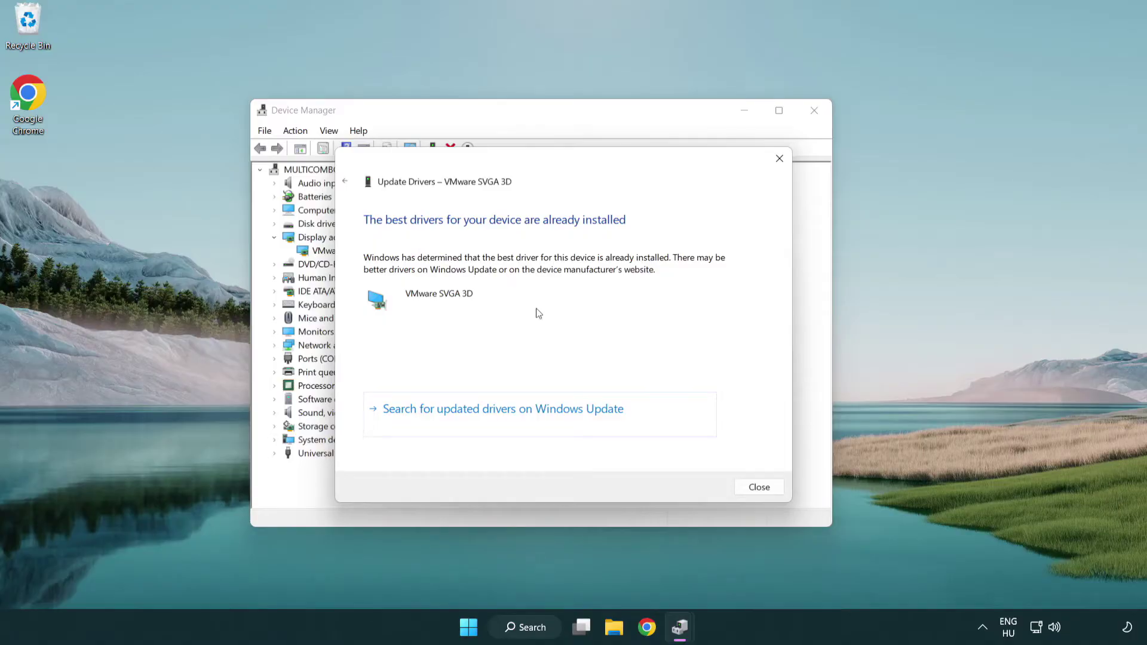
{"action": "left_click", "coordinate": [761, 490]}
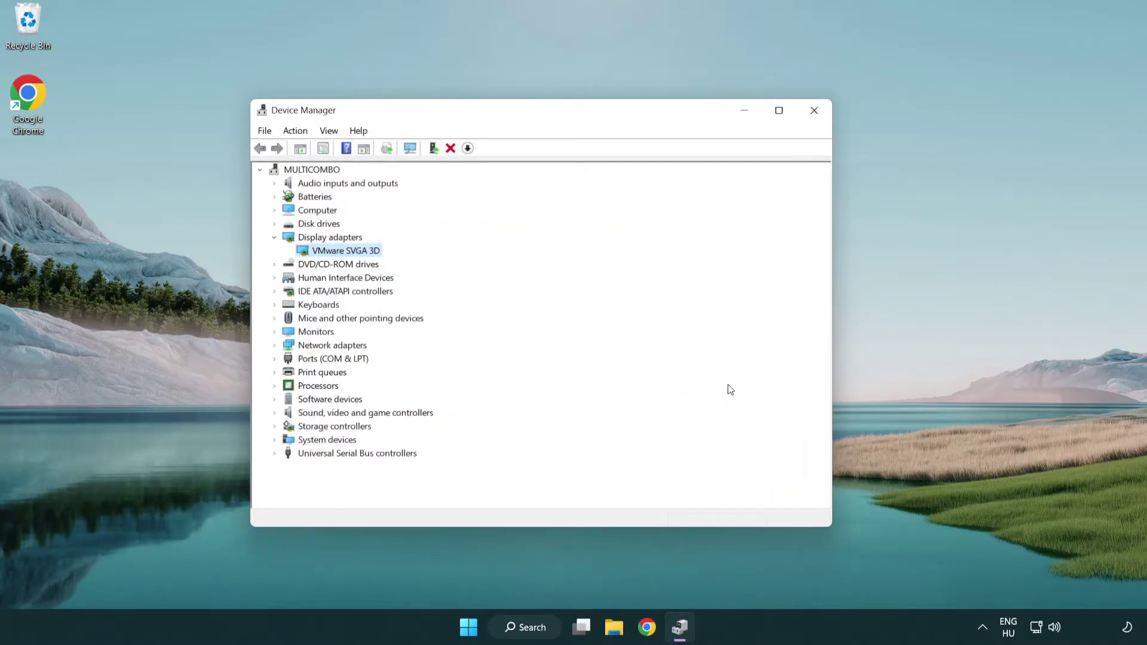
- Close Device Manager and search for 'update' to reach Windows Update settings
{"action": "left_click", "coordinate": [815, 114]}
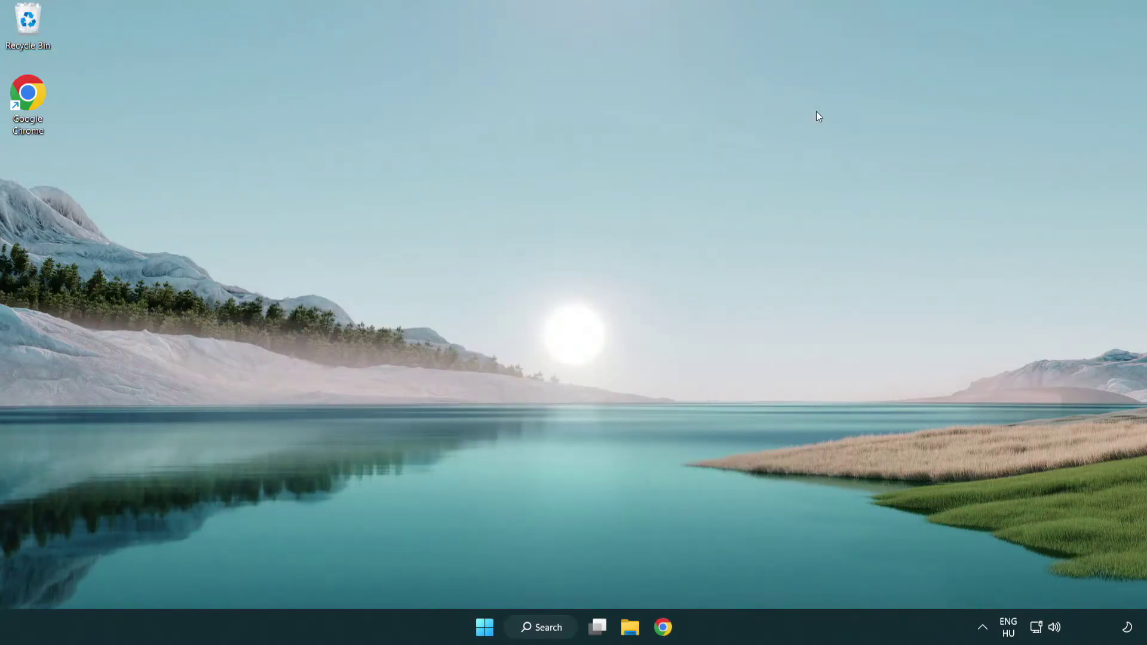
{"action": "left_click", "coordinate": [549, 627]}
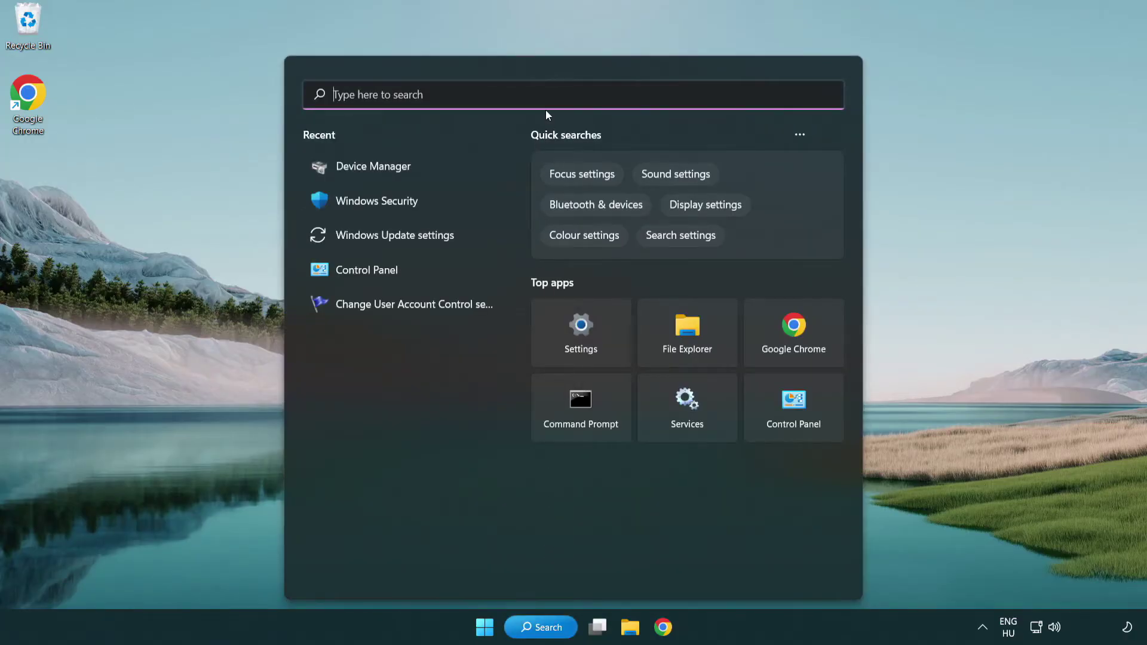
{"action": "type", "text": "u"}
{"action": "type", "text": "pdate"}
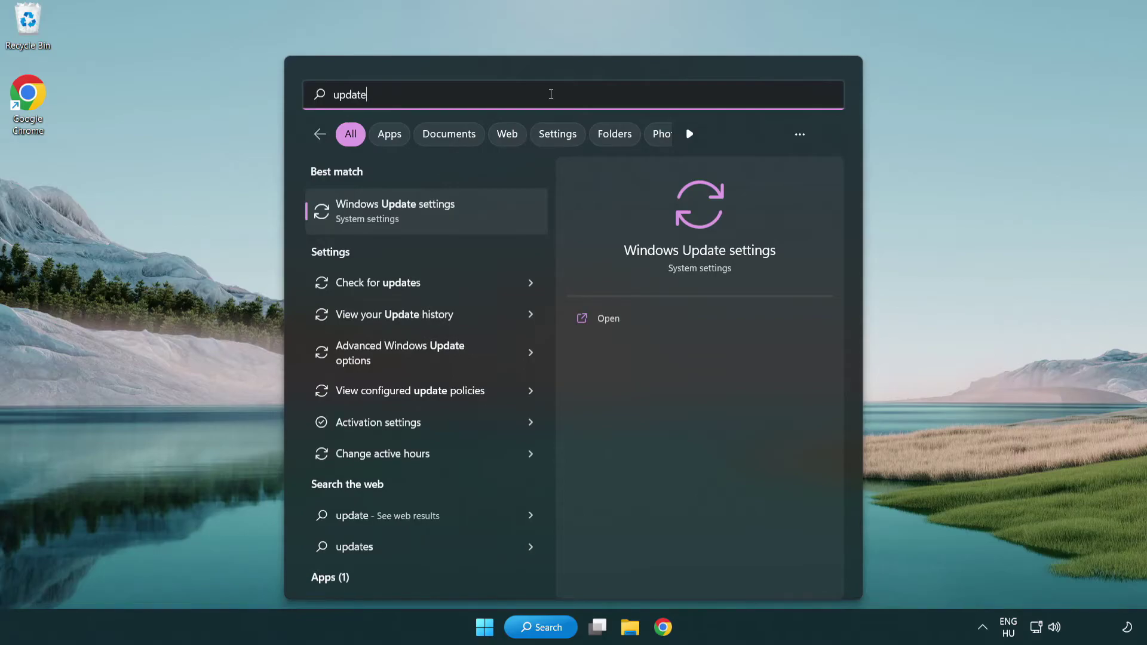
{"action": "left_click", "coordinate": [447, 217]}
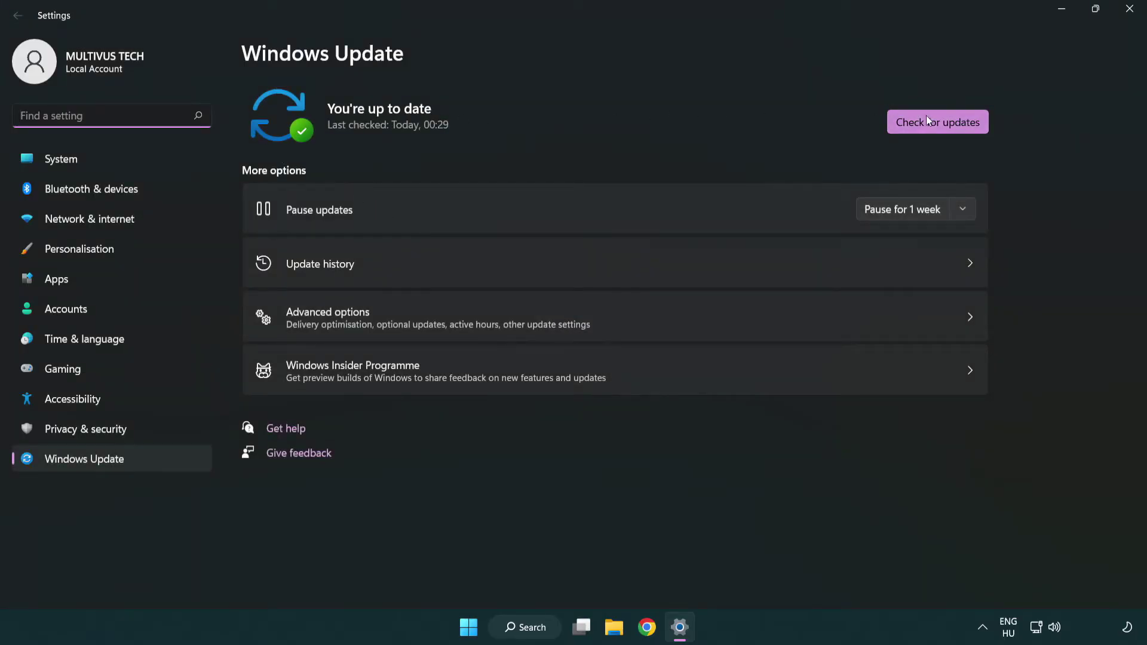
- Check for Windows updates, confirm the PC is up to date, and close Settings
{"action": "left_click", "coordinate": [956, 128]}
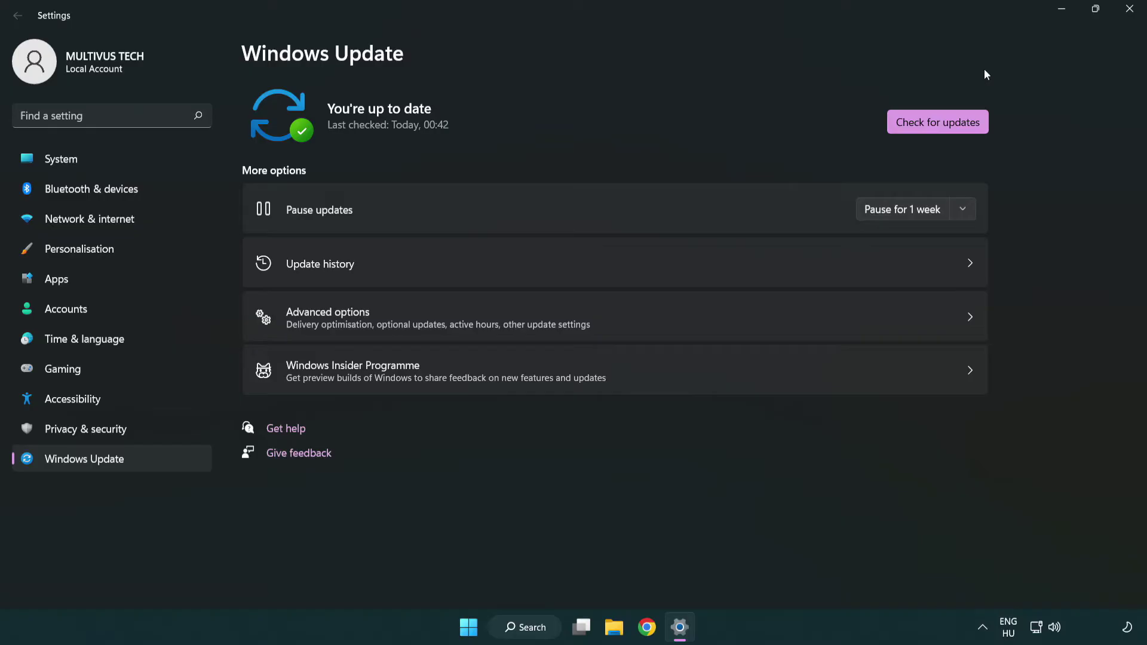
{"action": "left_click", "coordinate": [1128, 11]}
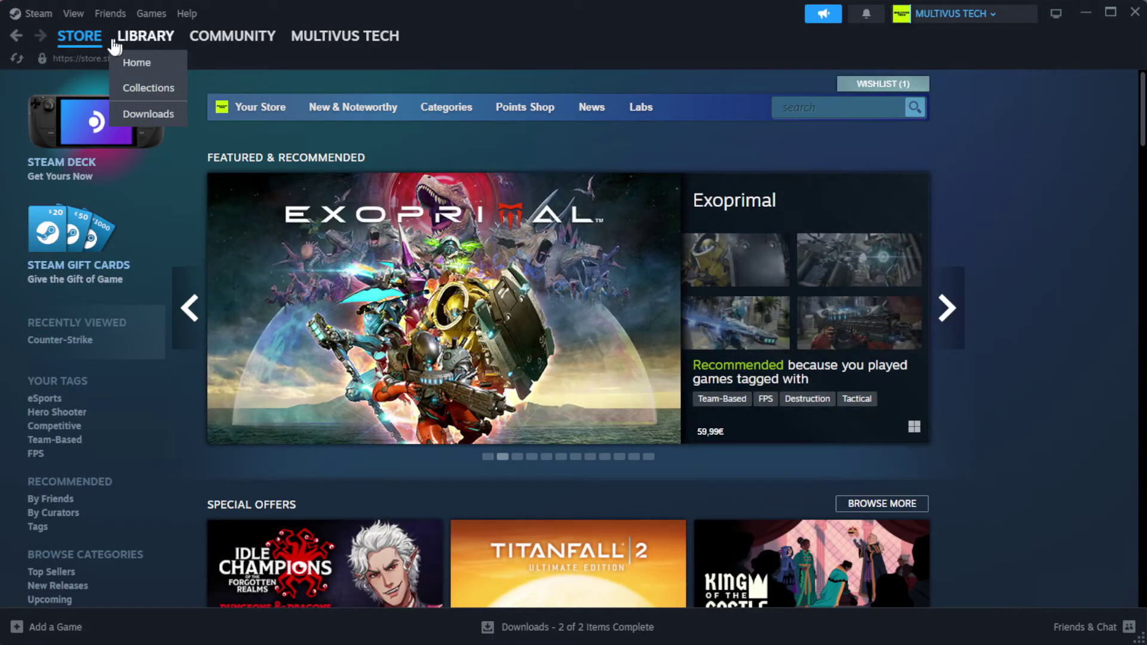
- Go to the Steam Library and bring up options for YOUR NOT WORKING GAME
{"action": "left_click", "coordinate": [165, 60]}
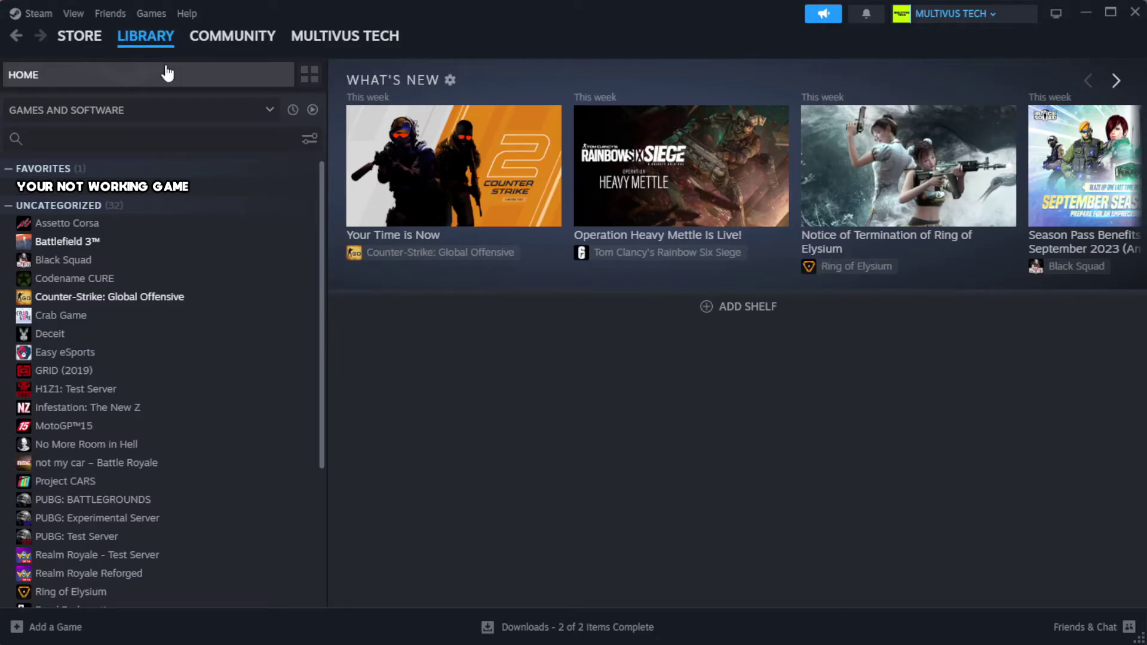
{"action": "right_click", "coordinate": [282, 193]}
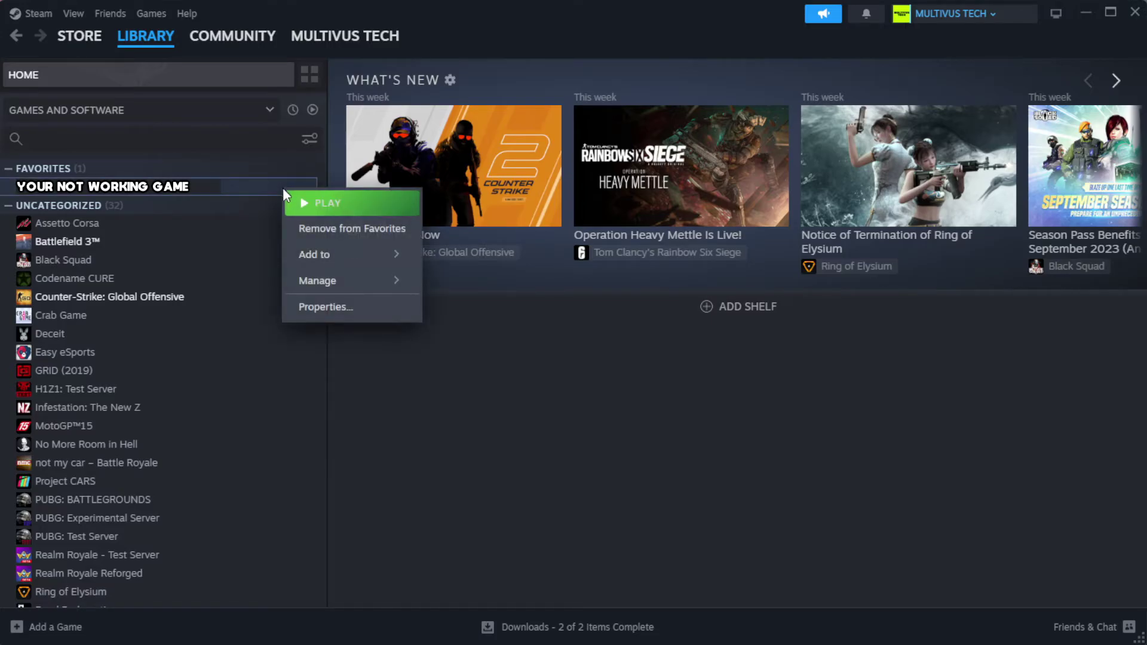
- From the game's Properties, Installed Files page, verify integrity of all 1039 game files
{"action": "left_click", "coordinate": [363, 307]}
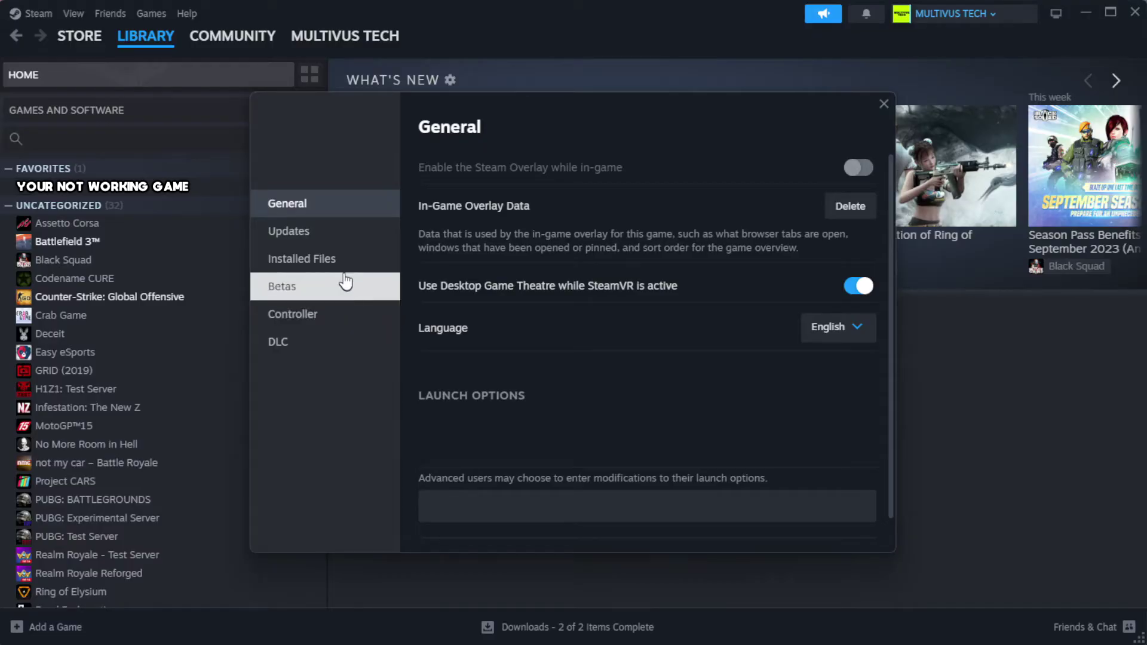
{"action": "left_click", "coordinate": [377, 272]}
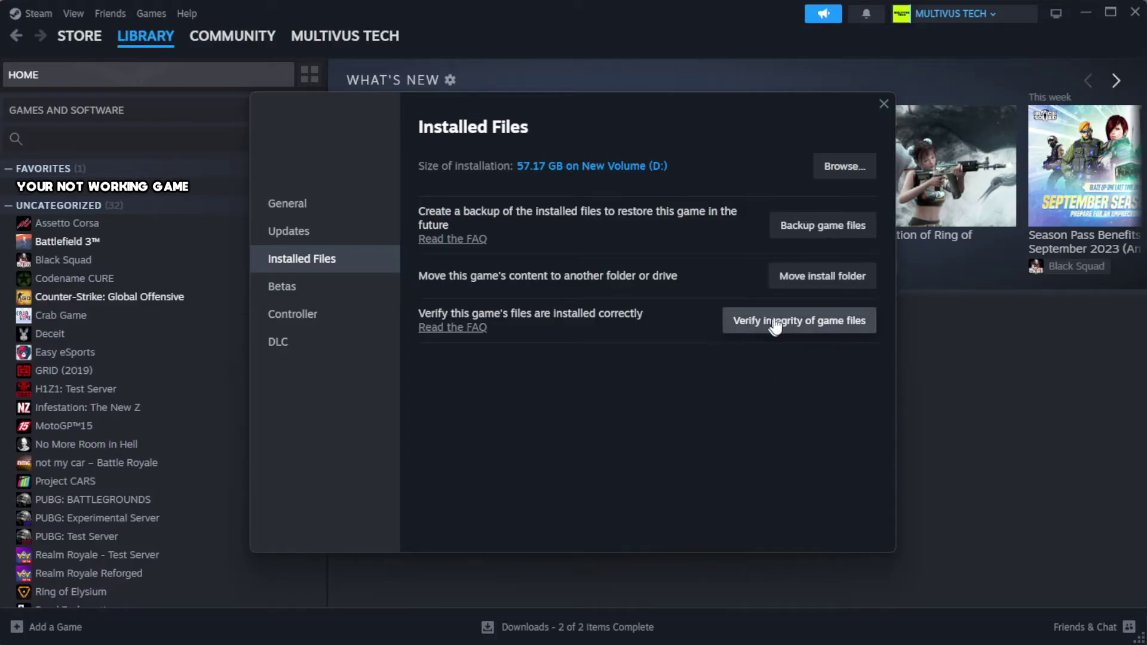
{"action": "left_click", "coordinate": [805, 330]}
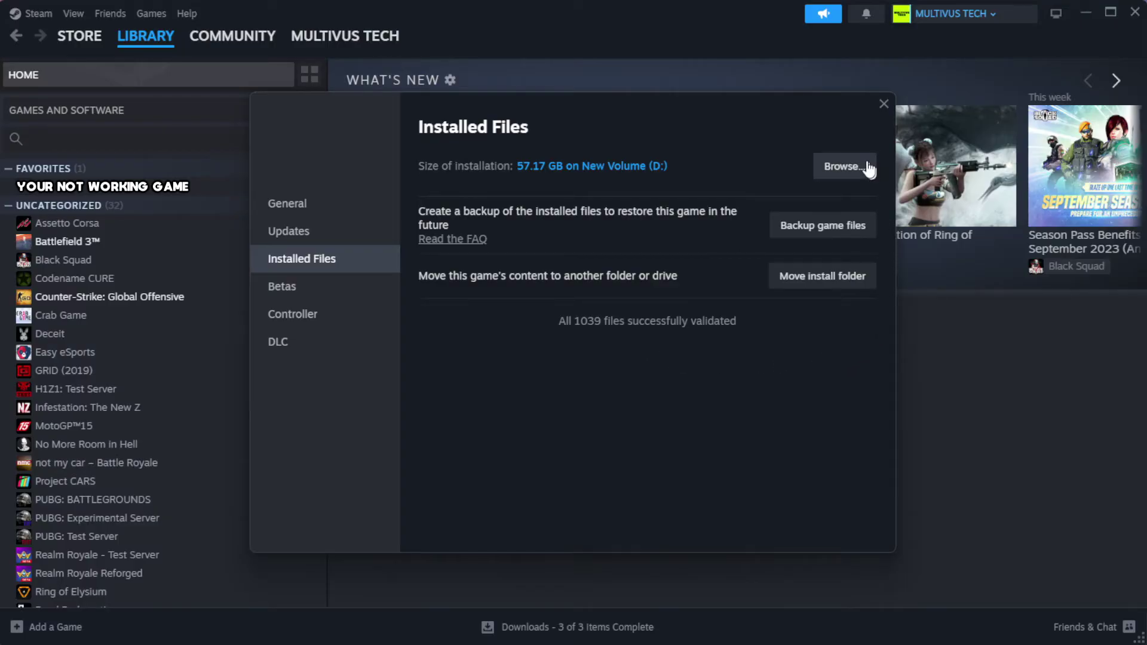
- Browse the game's install folder and view the YOUR NOT WORKING GAME shortcut's Properties
{"action": "left_click", "coordinate": [843, 170]}
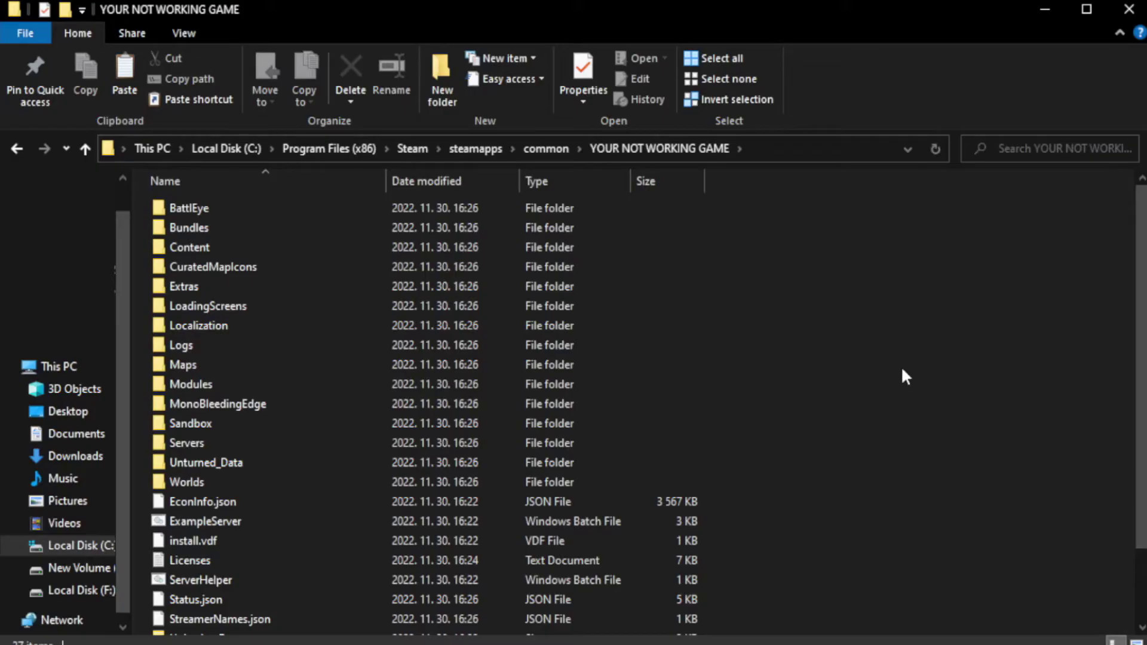
{"action": "left_click_drag", "start_coordinate": [1142, 316], "coordinate": [1143, 430]}
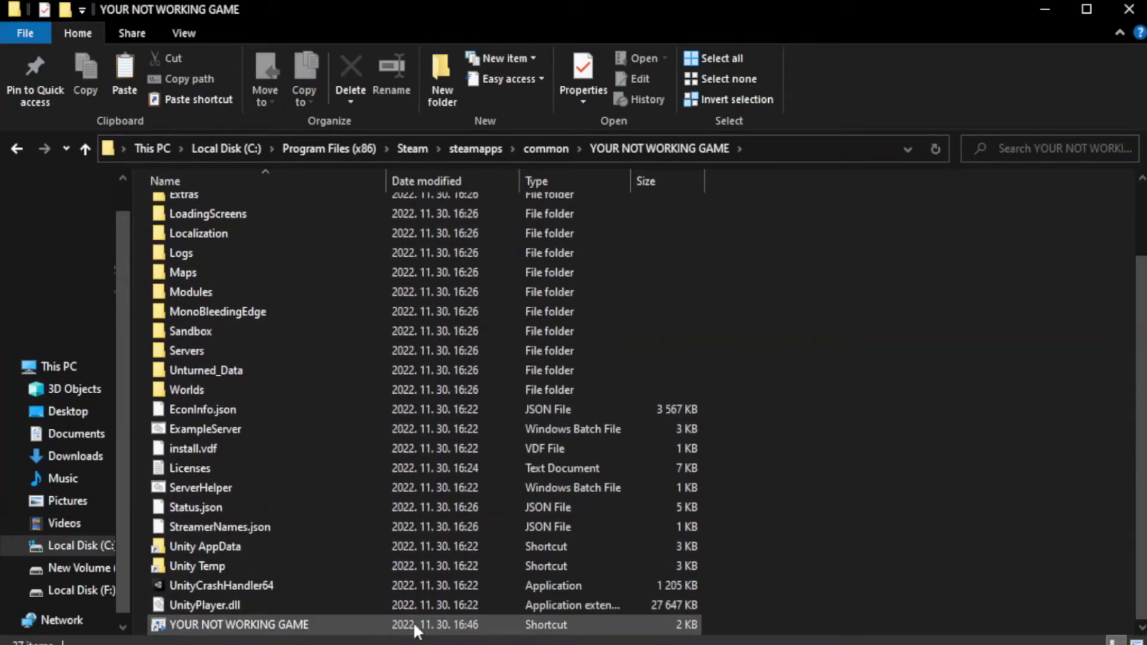
{"action": "left_click", "coordinate": [376, 624]}
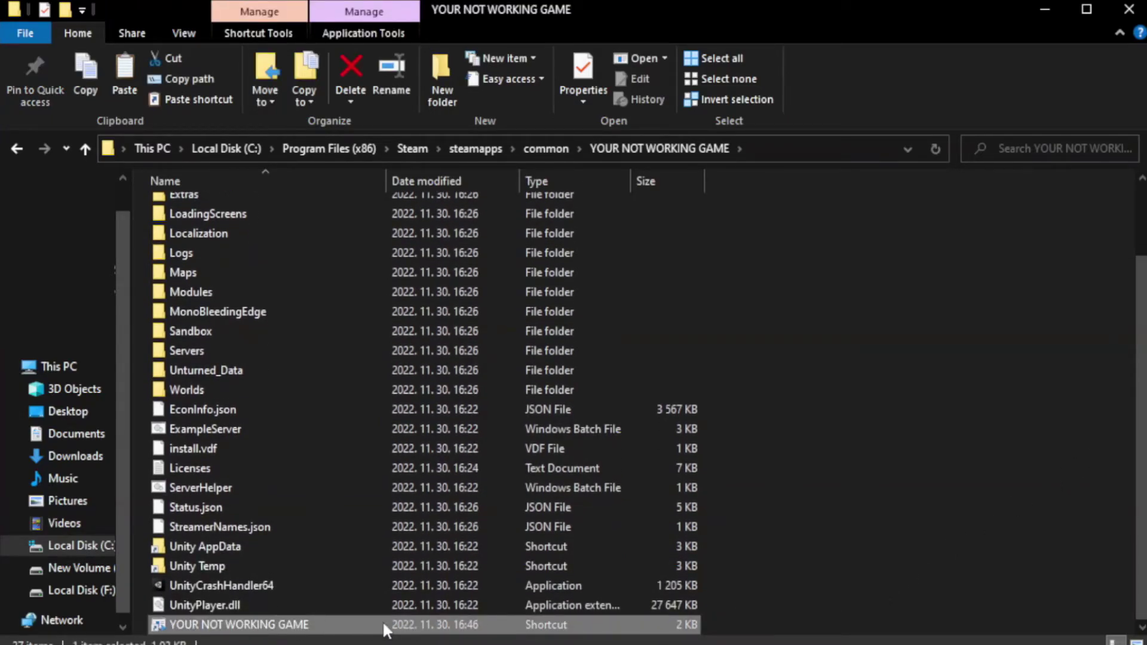
{"action": "right_click", "coordinate": [382, 630]}
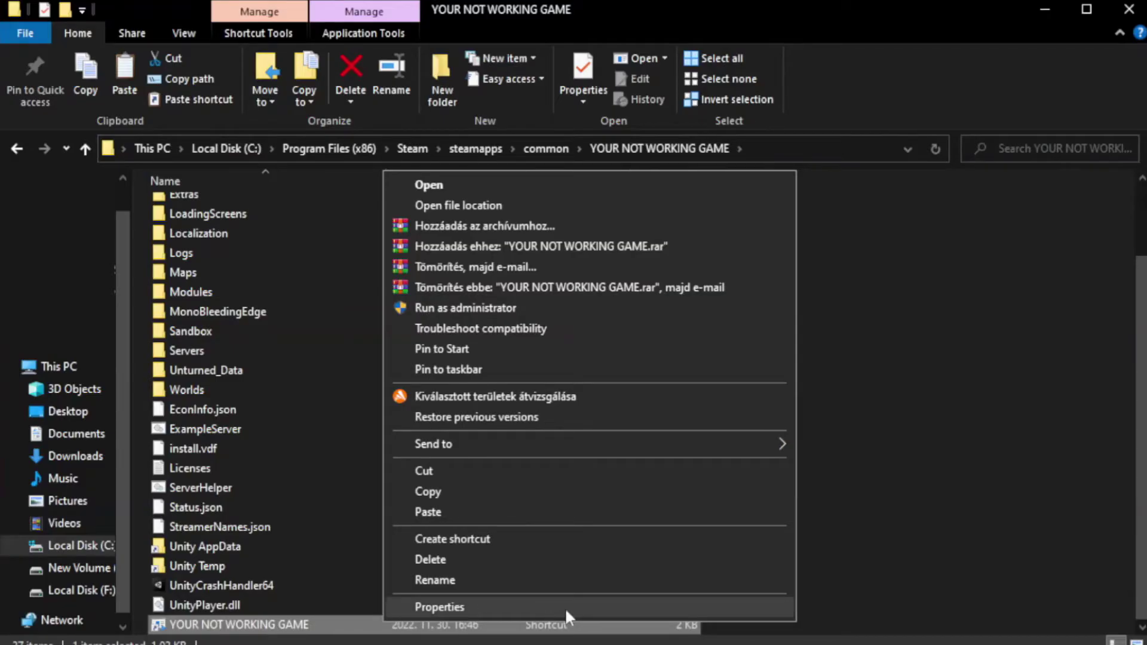
{"action": "left_click", "coordinate": [584, 609]}
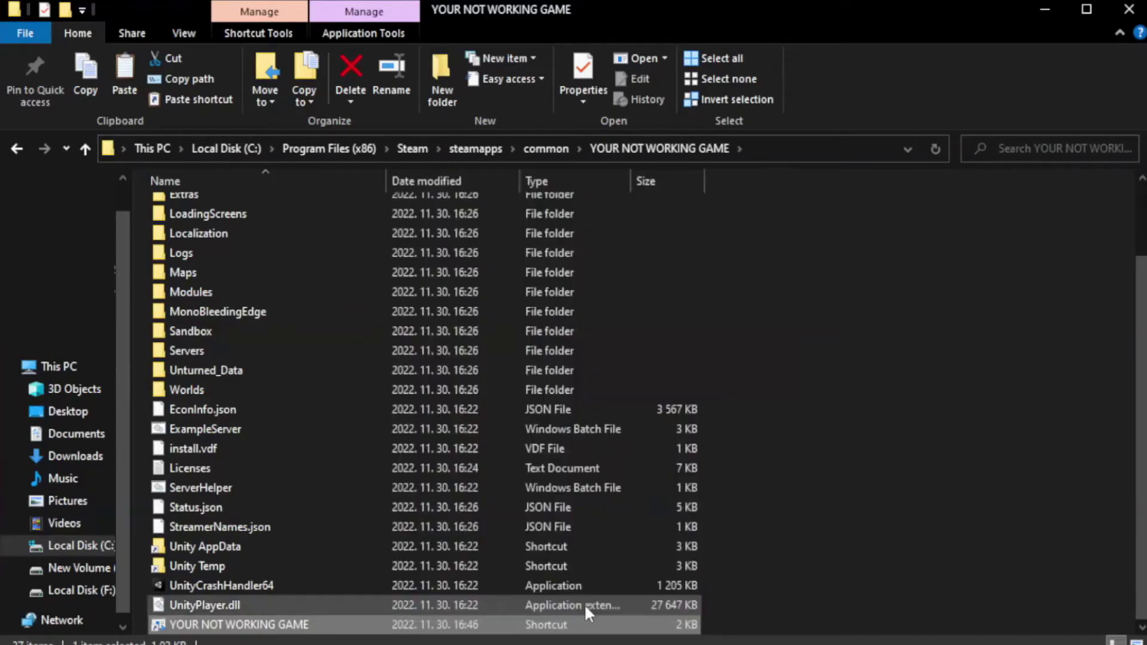
{"action": "left_click_drag", "start_coordinate": [572, 323], "coordinate": [576, 118]}
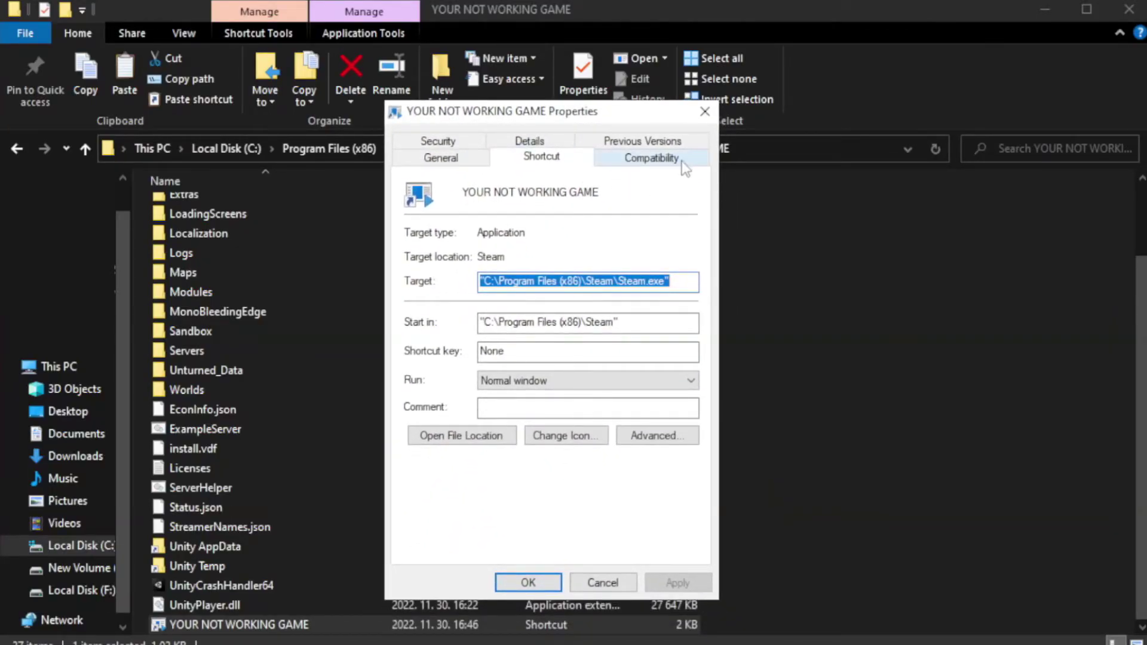
- On Compatibility, enable Windows 8 compatibility mode and Run as administrator, then apply and confirm
{"action": "left_click", "coordinate": [647, 165]}
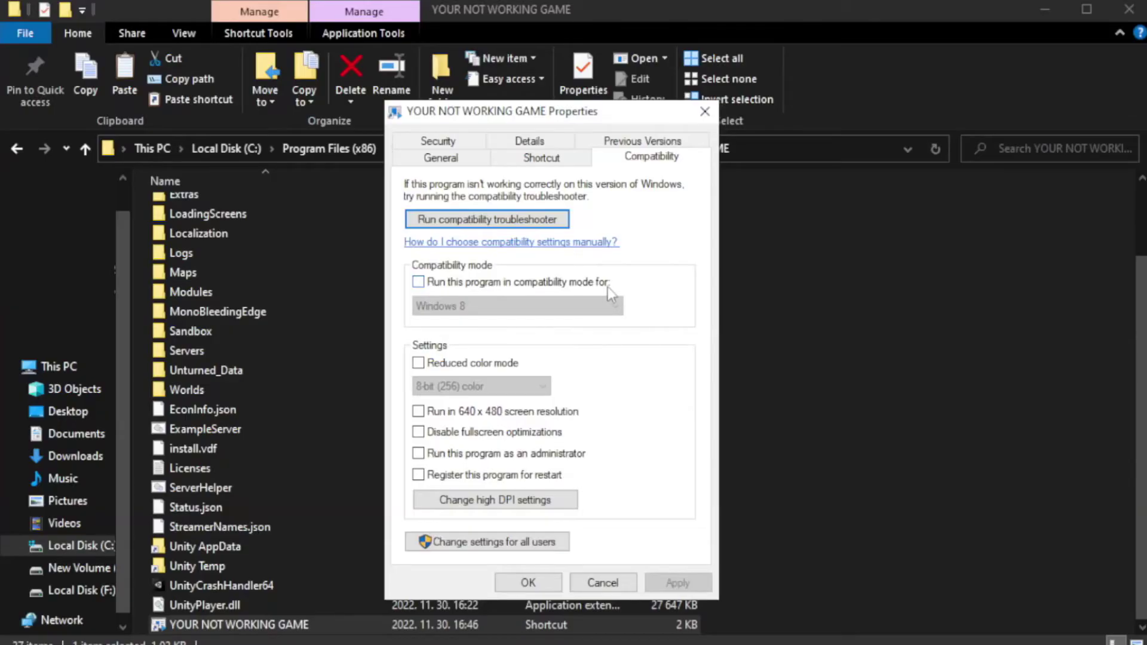
{"action": "left_click", "coordinate": [455, 286]}
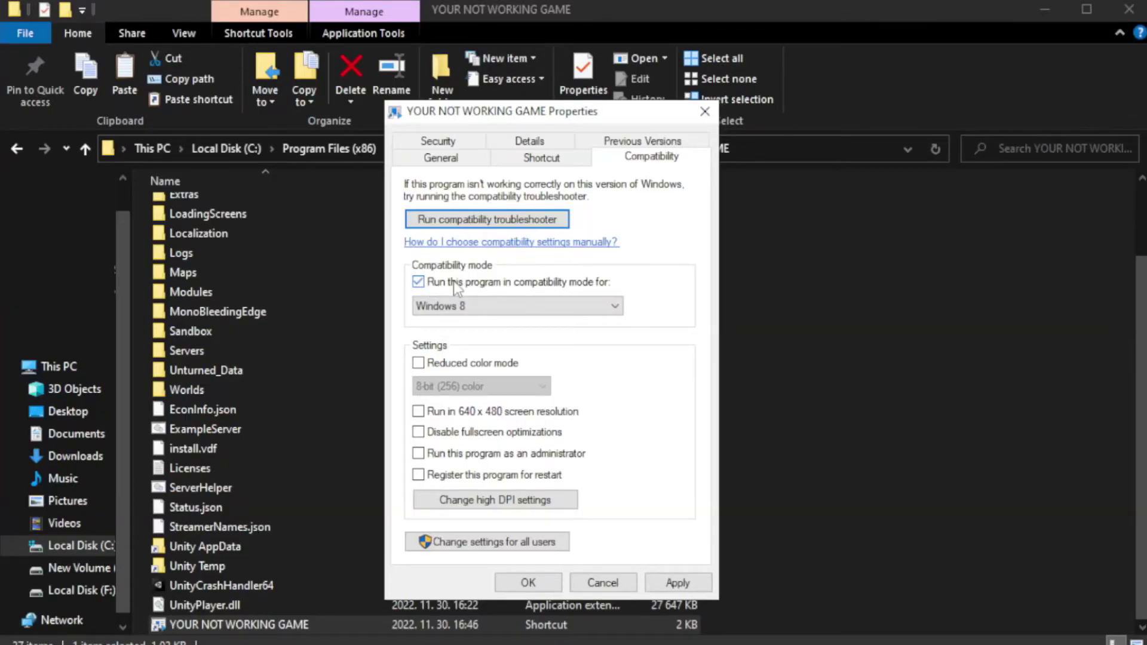
{"action": "left_click", "coordinate": [505, 304]}
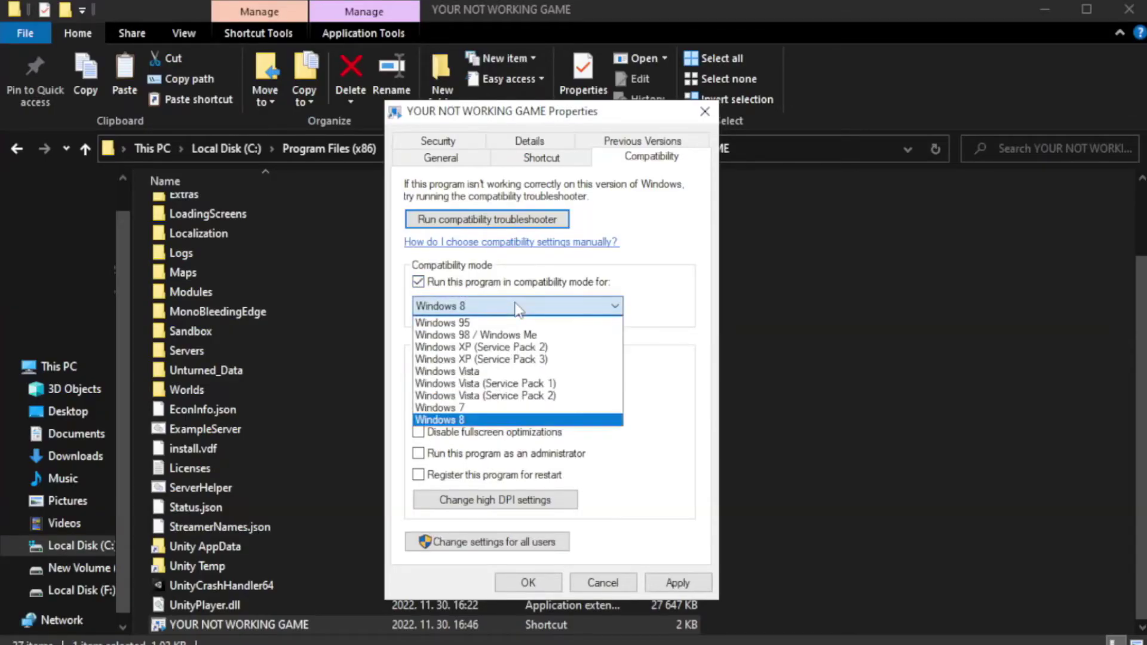
{"action": "left_click", "coordinate": [485, 419]}
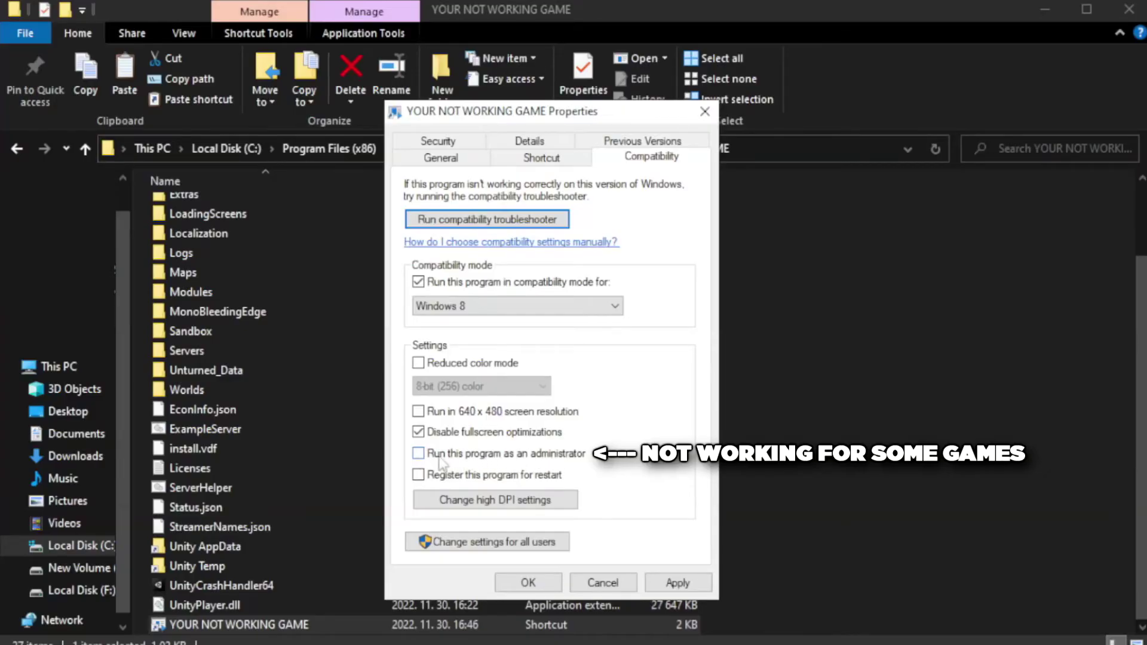
{"action": "left_click", "coordinate": [451, 461]}
{"action": "left_click", "coordinate": [674, 584]}
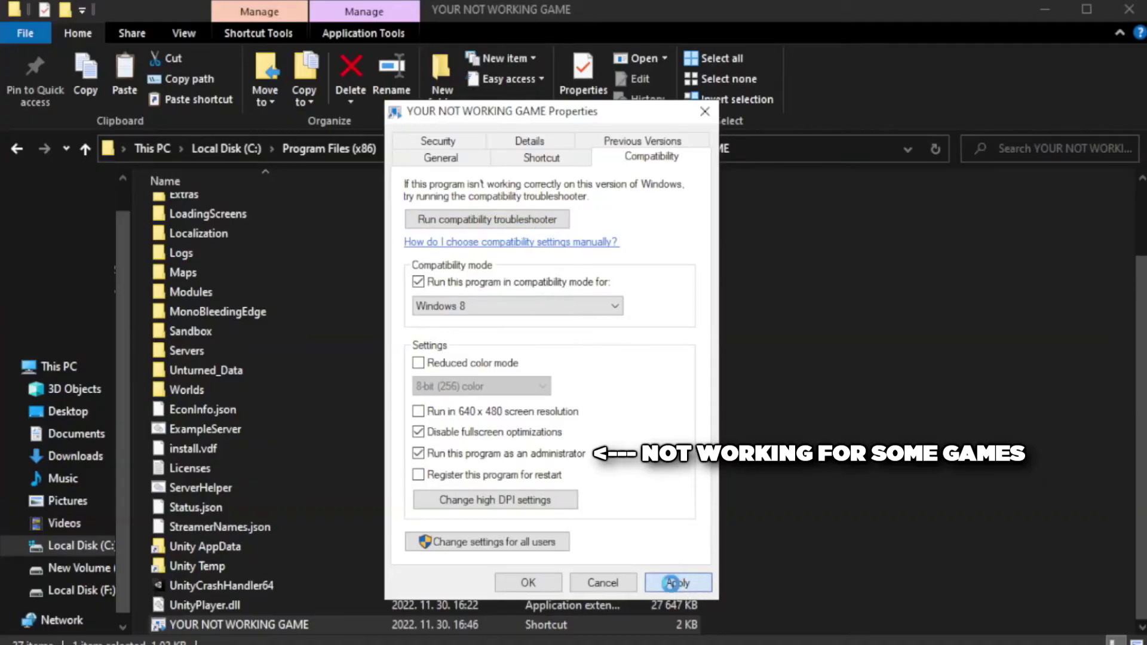
{"action": "left_click", "coordinate": [526, 584]}
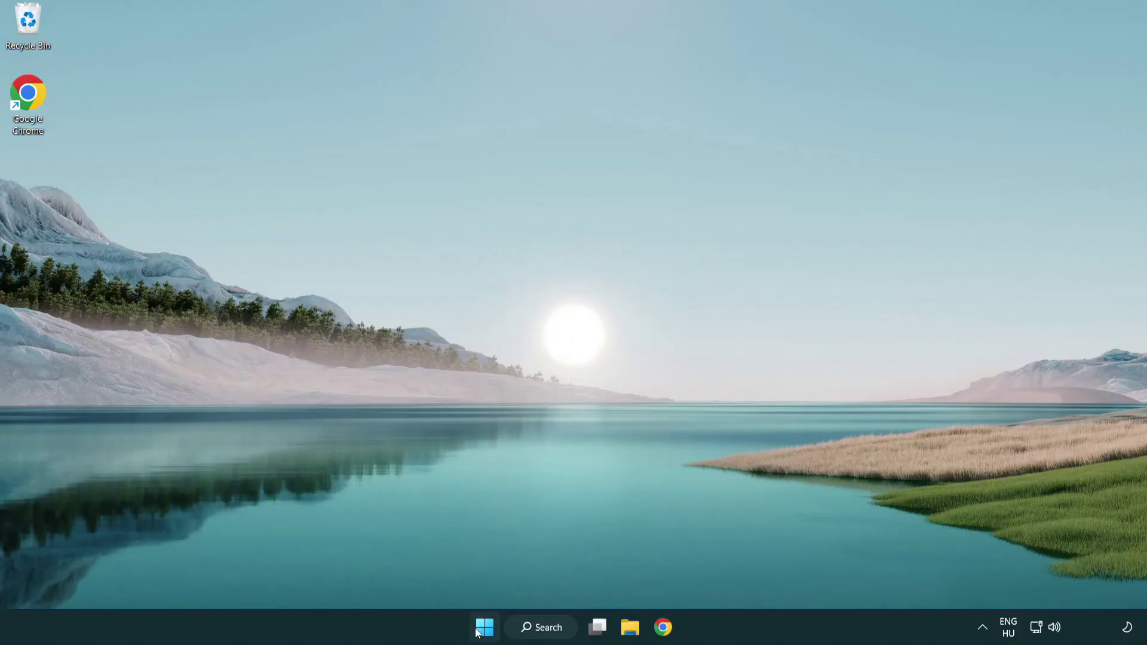
- Launch Task Manager from the Start button's Win+X menu
{"action": "right_click", "coordinate": [484, 630]}
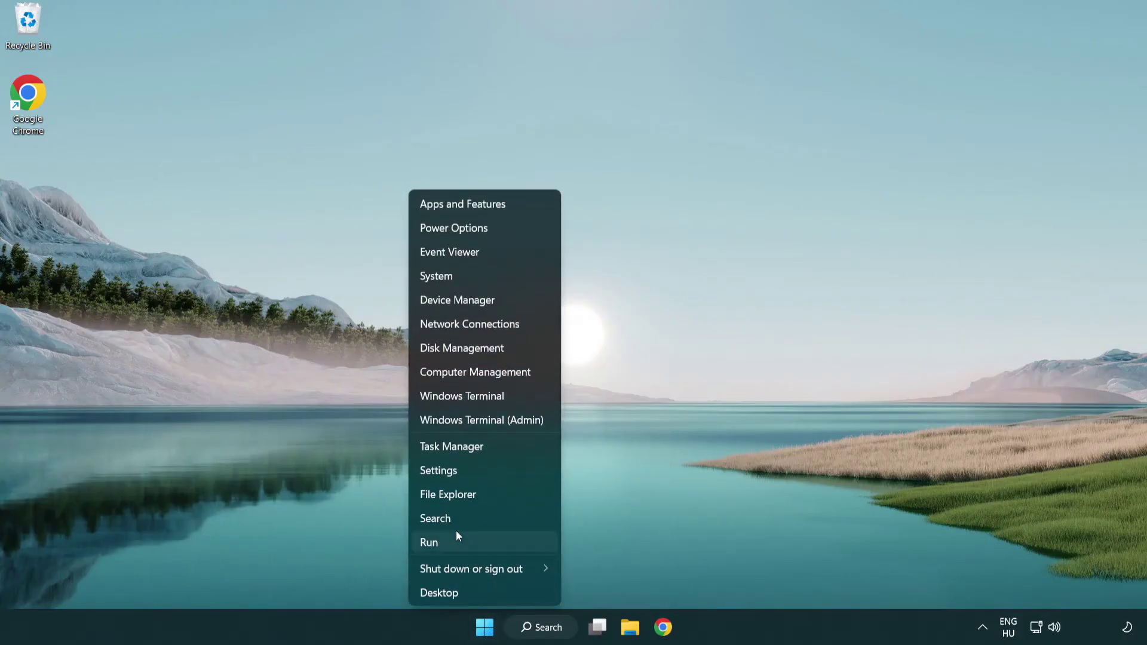
{"action": "left_click", "coordinate": [506, 452]}
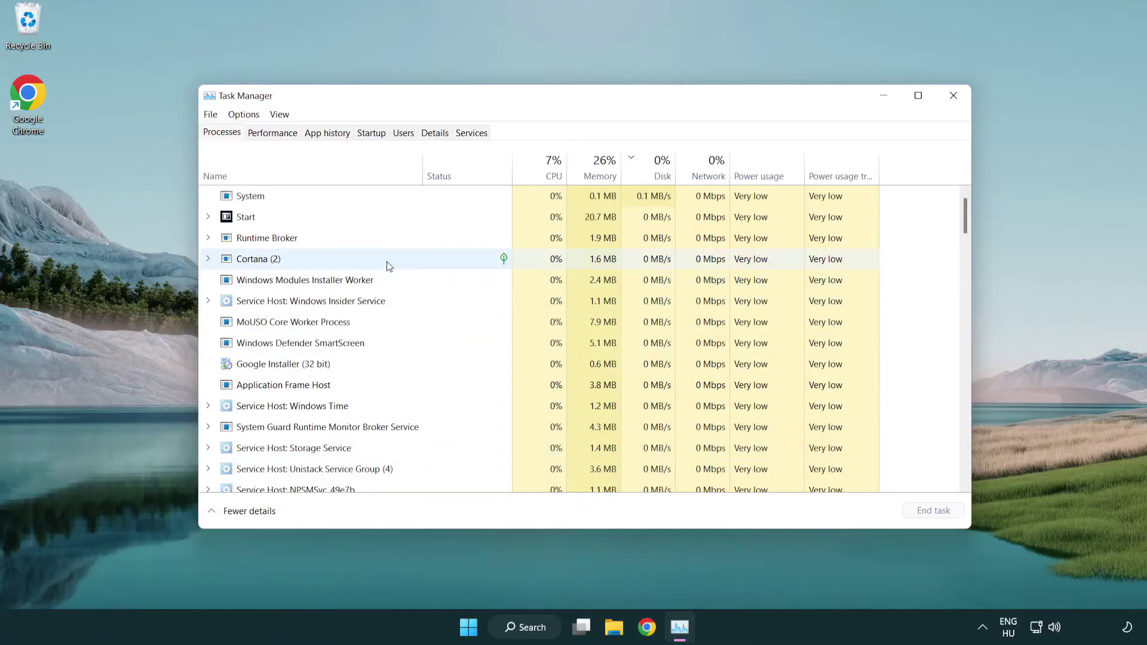
- In the Startup apps list, disable Terminal and Phone Link from launching at startup
{"action": "left_click", "coordinate": [374, 135]}
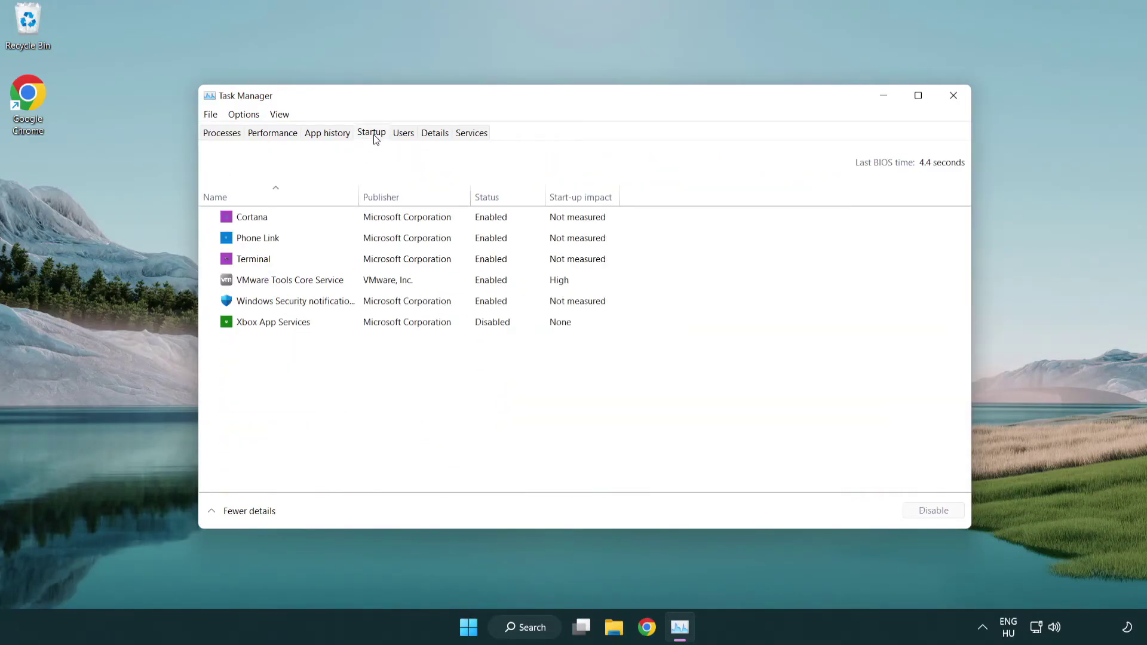
{"action": "left_click", "coordinate": [377, 260]}
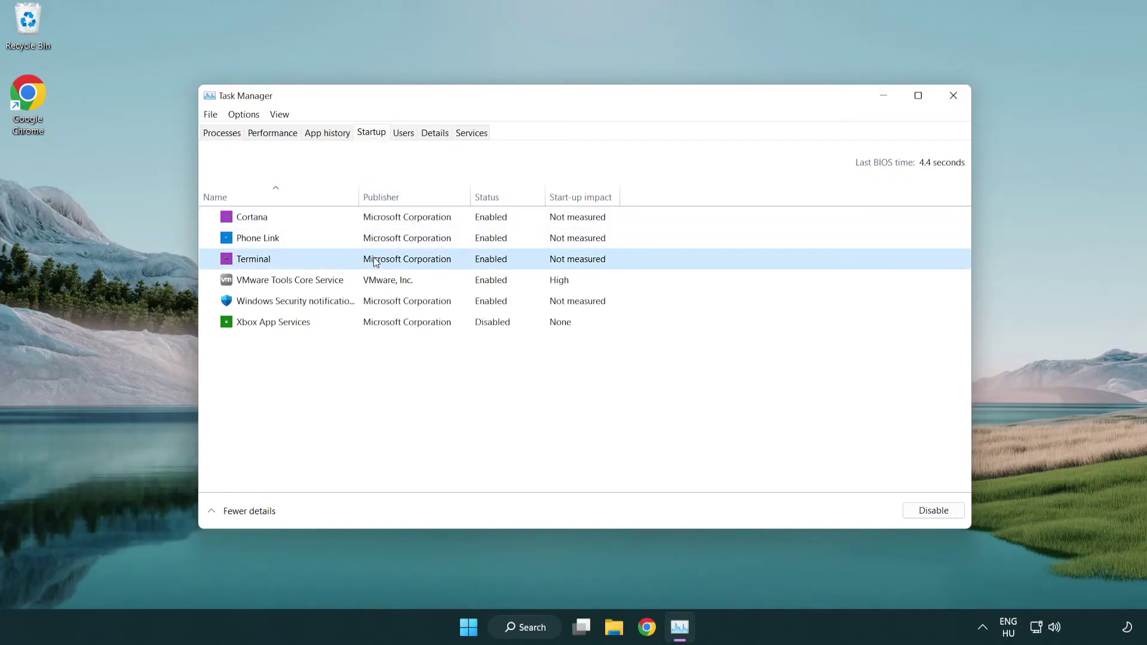
{"action": "left_click", "coordinate": [928, 511]}
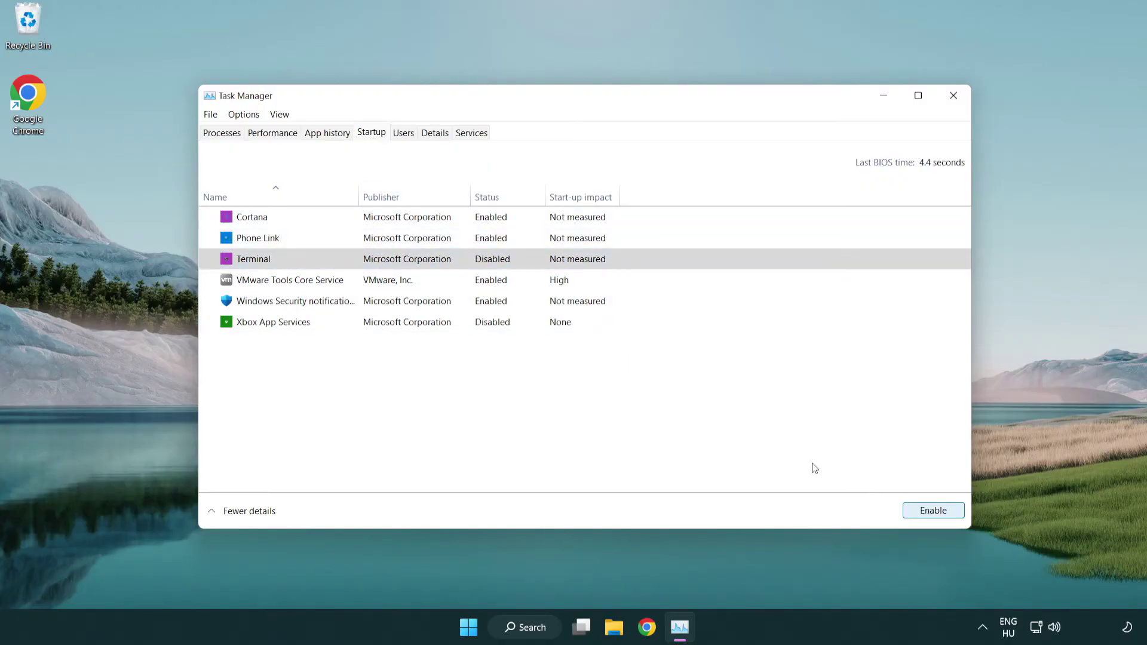
{"action": "left_click", "coordinate": [478, 240]}
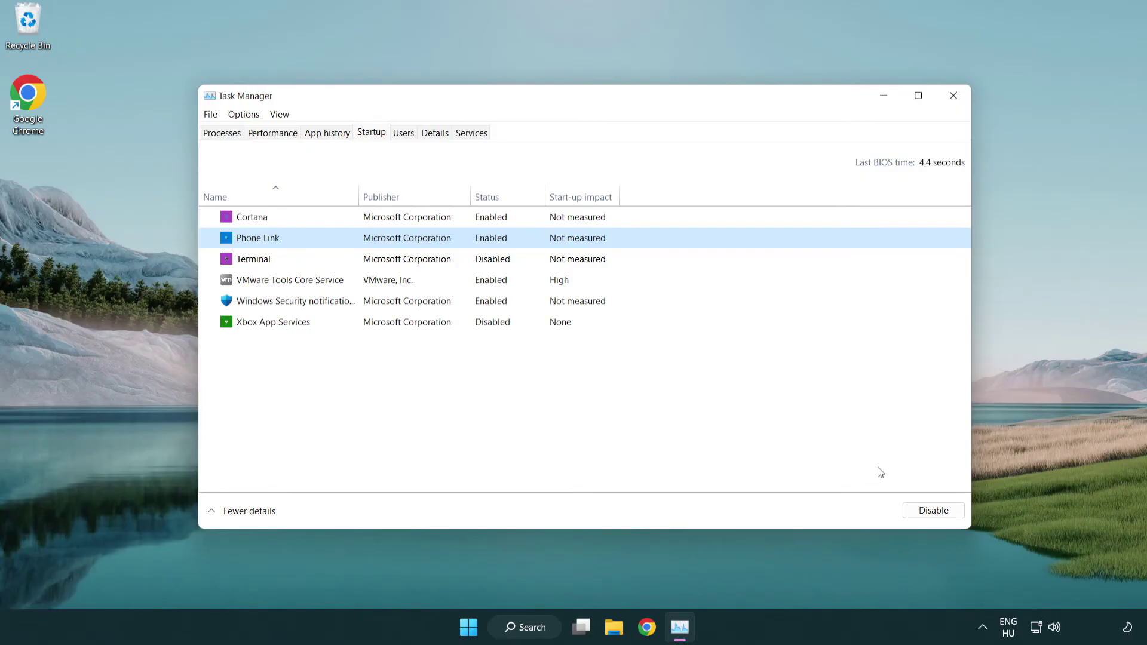
{"action": "left_click", "coordinate": [932, 510]}
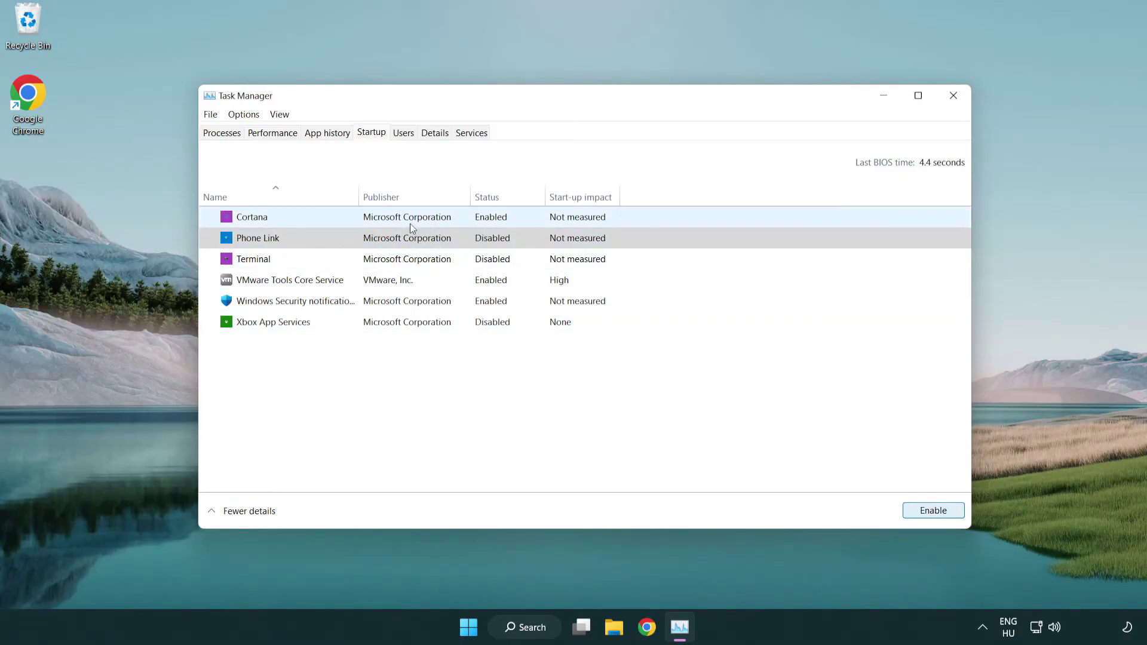
- Disable Cortana and Windows Security notifications at startup, then close Task Manager
{"action": "left_click", "coordinate": [409, 224]}
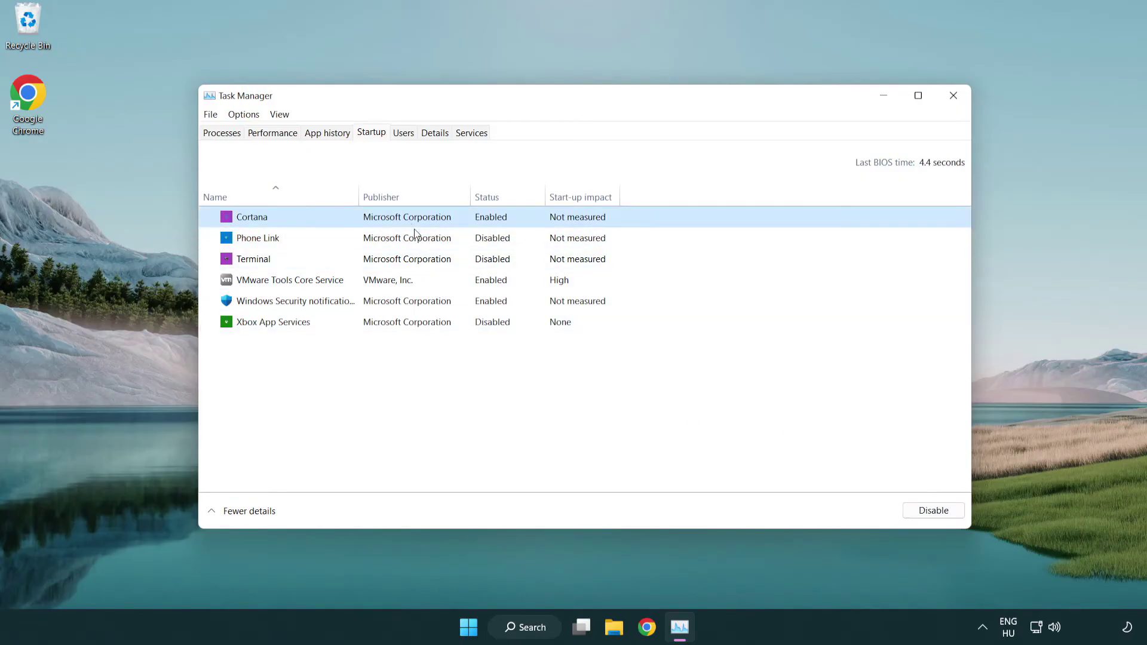
{"action": "left_click", "coordinate": [909, 508]}
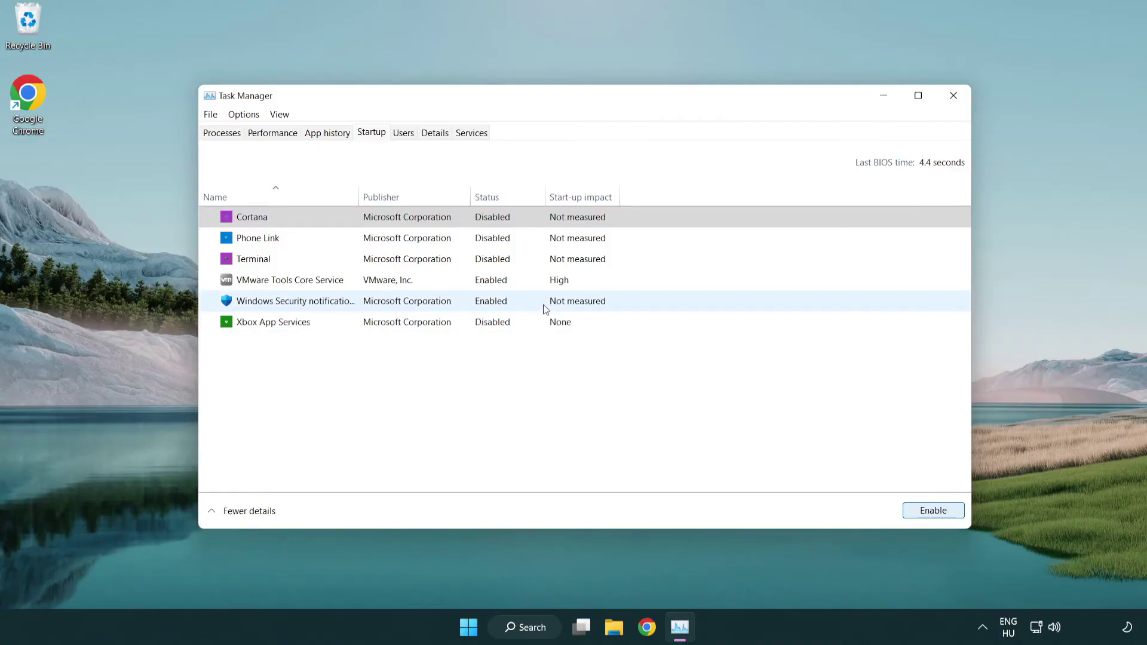
{"action": "left_click", "coordinate": [543, 308]}
{"action": "left_click", "coordinate": [905, 509]}
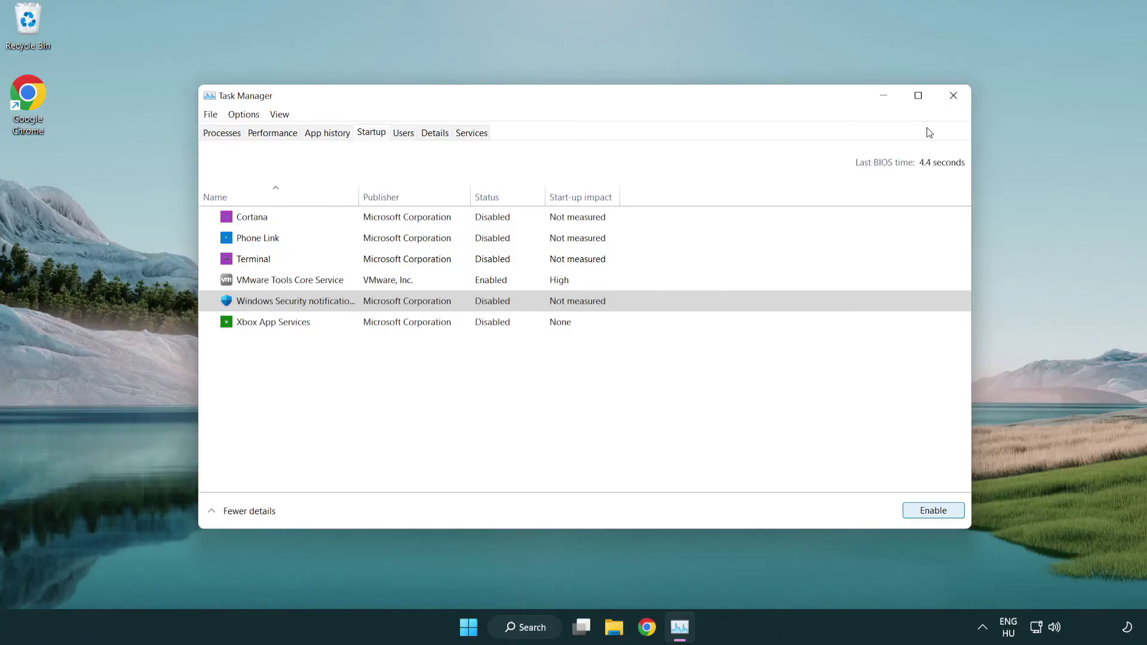
{"action": "left_click", "coordinate": [954, 96]}
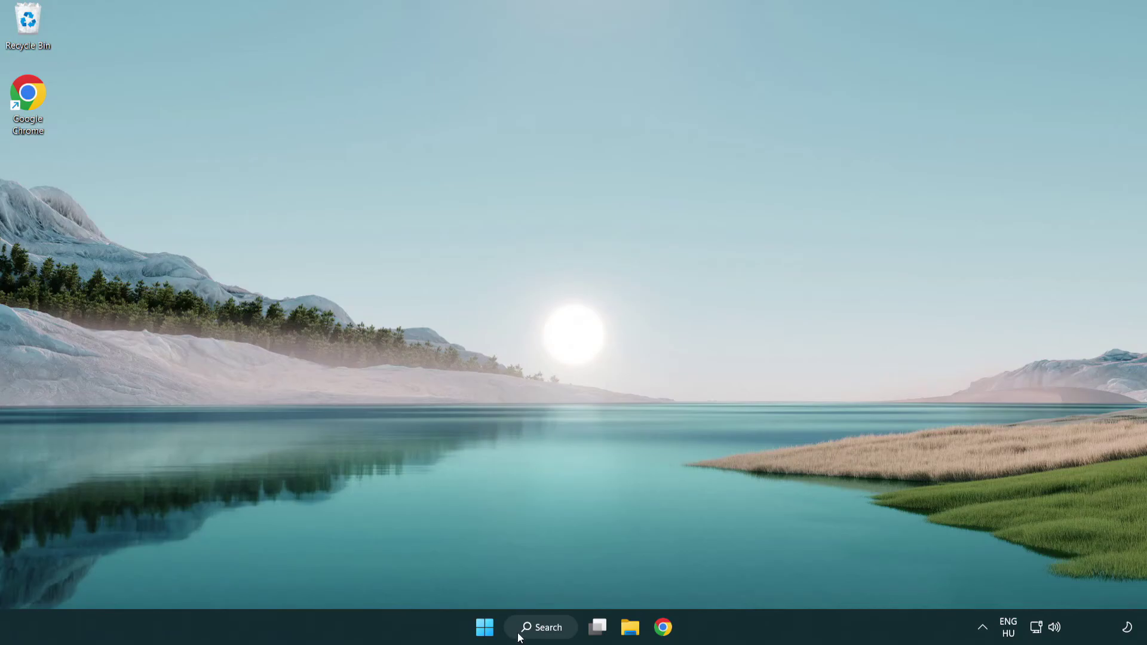
- Search for cmd and bring up the options menu on the Command Prompt result
{"action": "left_click", "coordinate": [535, 627]}
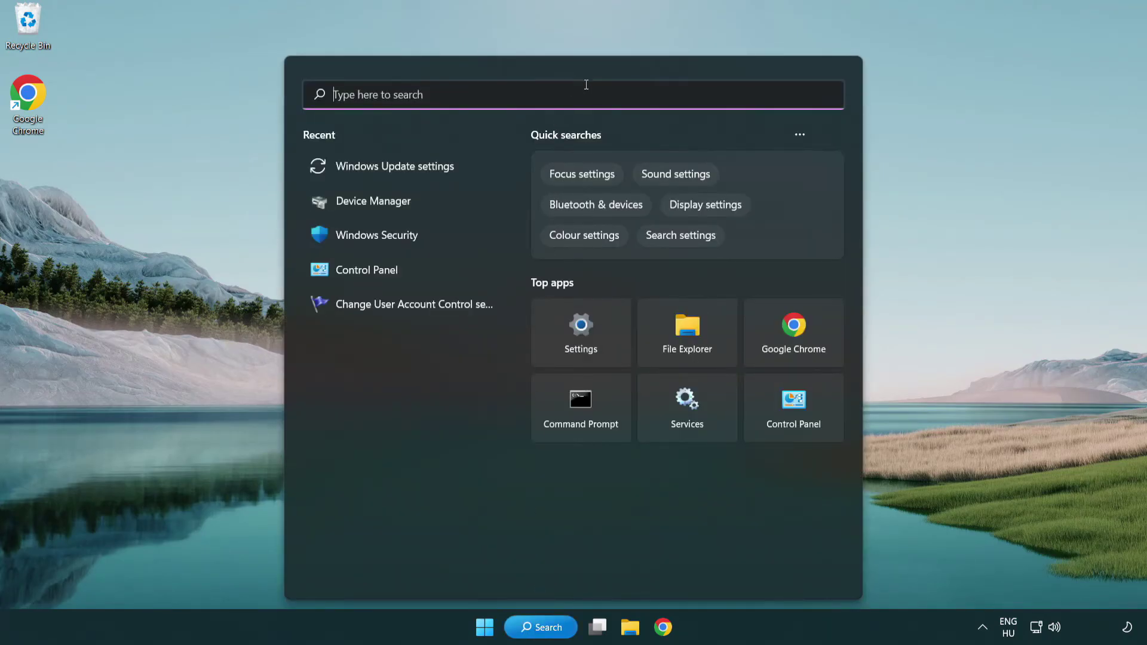
{"action": "type", "text": "cmd"}
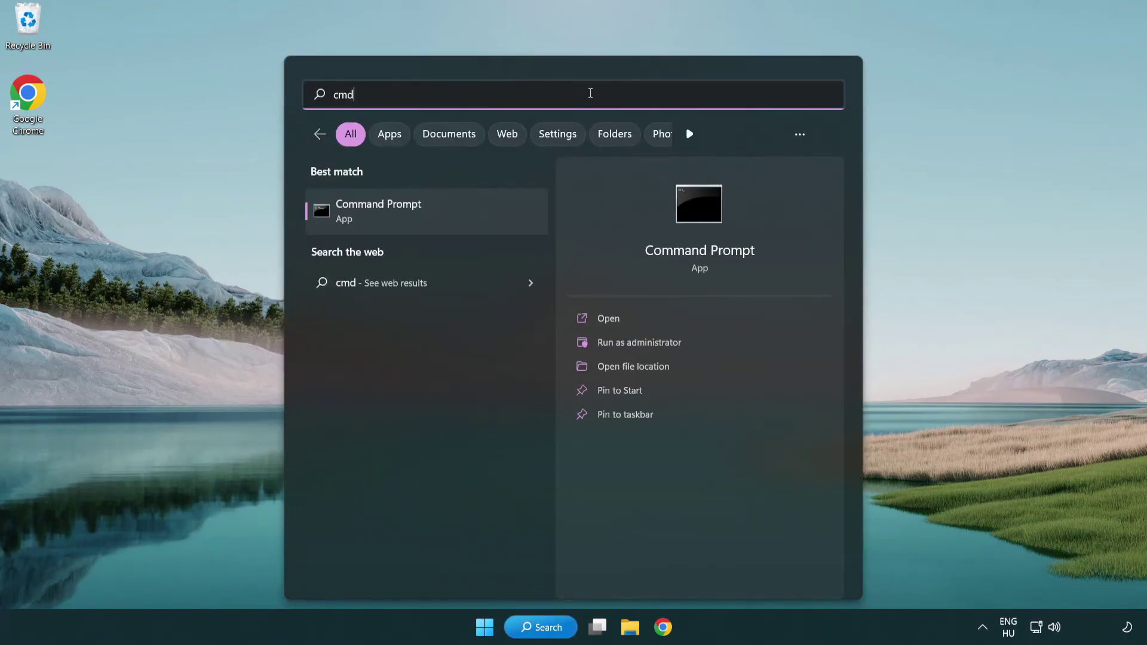
{"action": "right_click", "coordinate": [440, 219]}
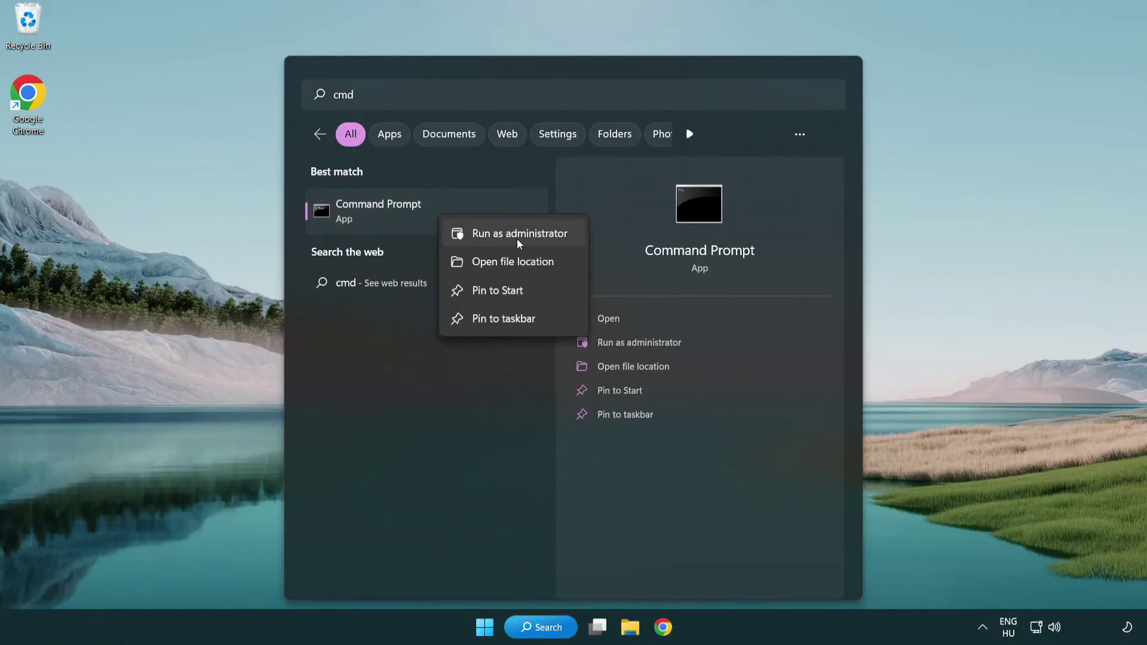
- Run sfc /scannow in the elevated prompt to completion with no violations, then close it
{"action": "left_click", "coordinate": [517, 238]}
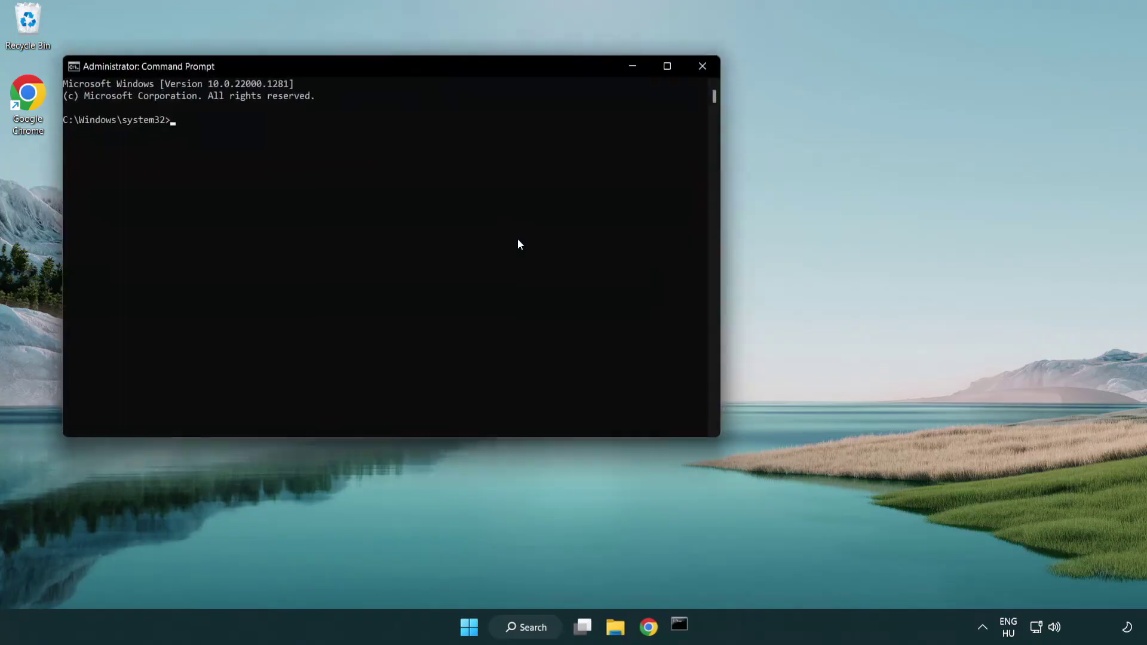
{"action": "left_click_drag", "start_coordinate": [408, 67], "coordinate": [577, 117]}
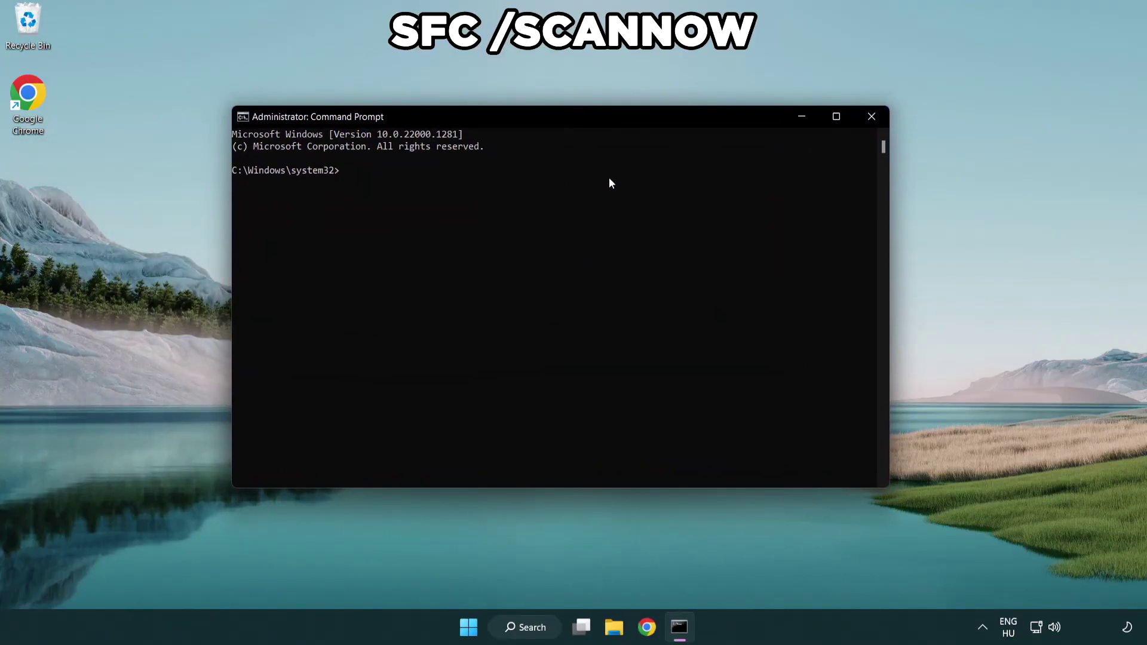
{"action": "type", "text": "sfc /s"}
{"action": "type", "text": "cannow"}
{"action": "key", "text": "Return"}
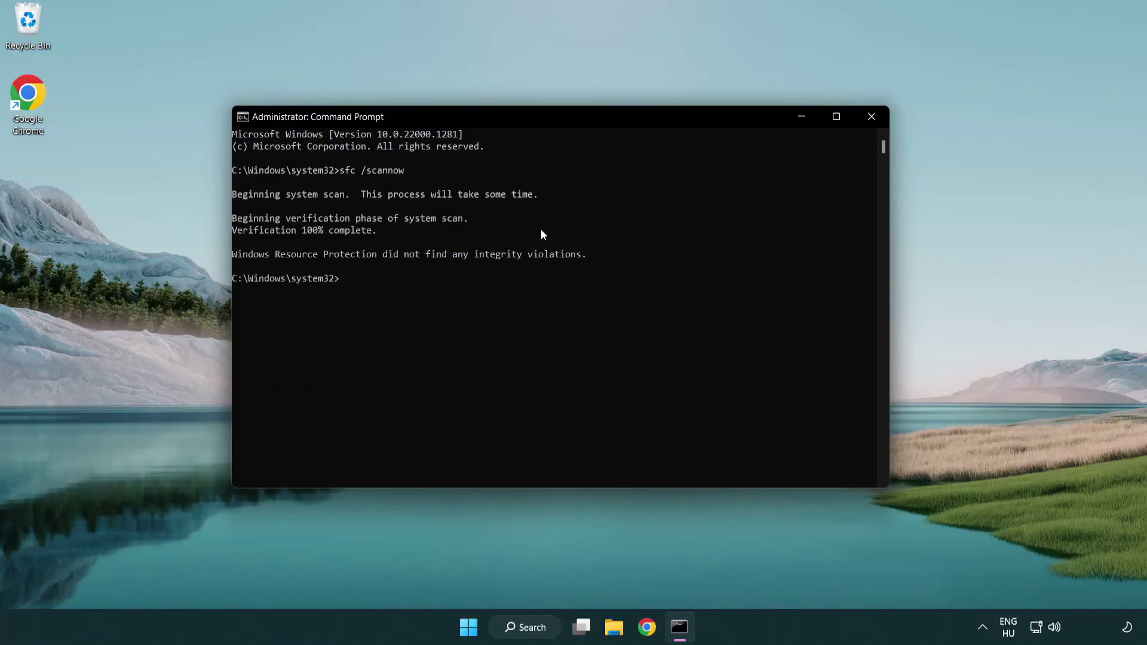
{"action": "left_click", "coordinate": [875, 120]}
{"action": "left_click", "coordinate": [485, 626]}
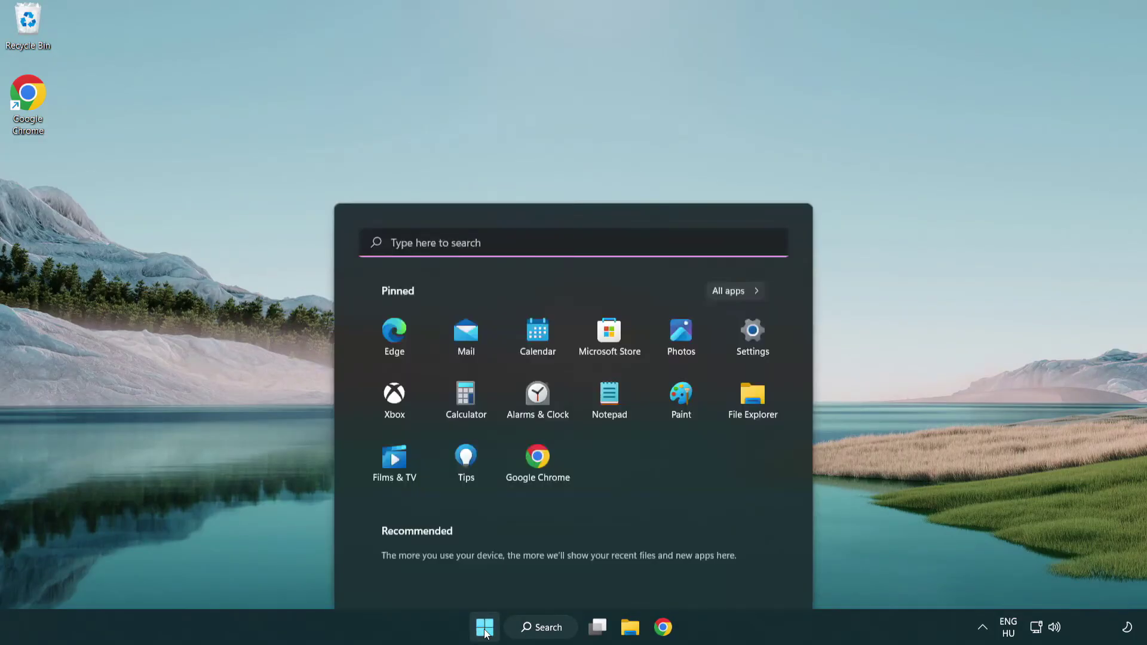
{"action": "left_click", "coordinate": [760, 573]}
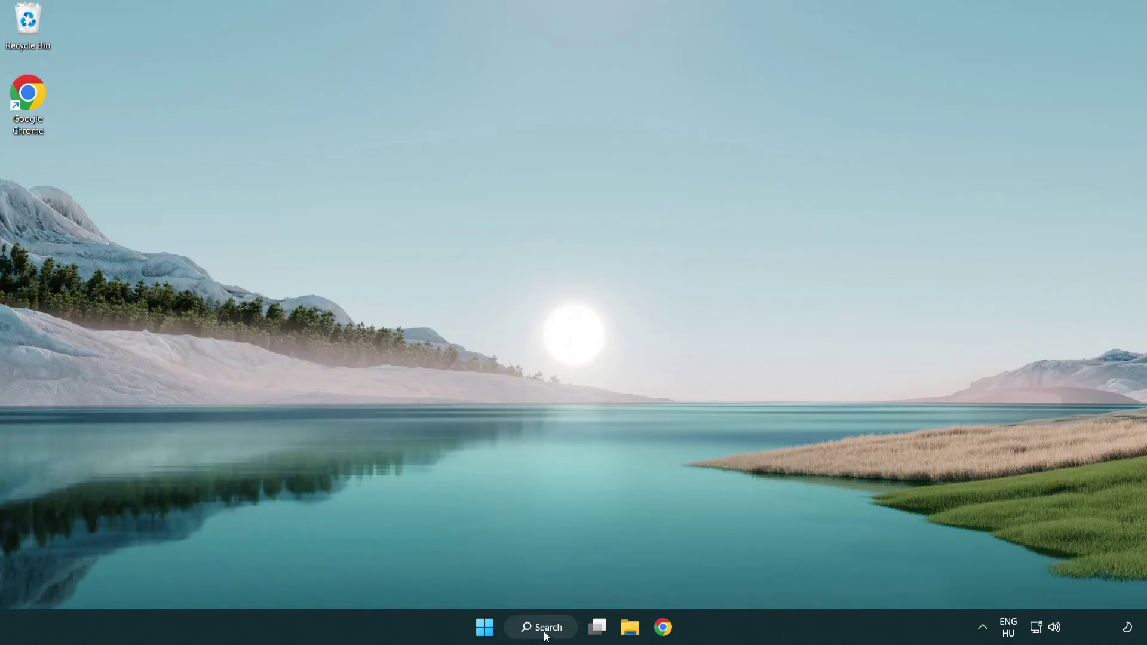
- Search for security and launch the Windows Security app
{"action": "left_click", "coordinate": [544, 631]}
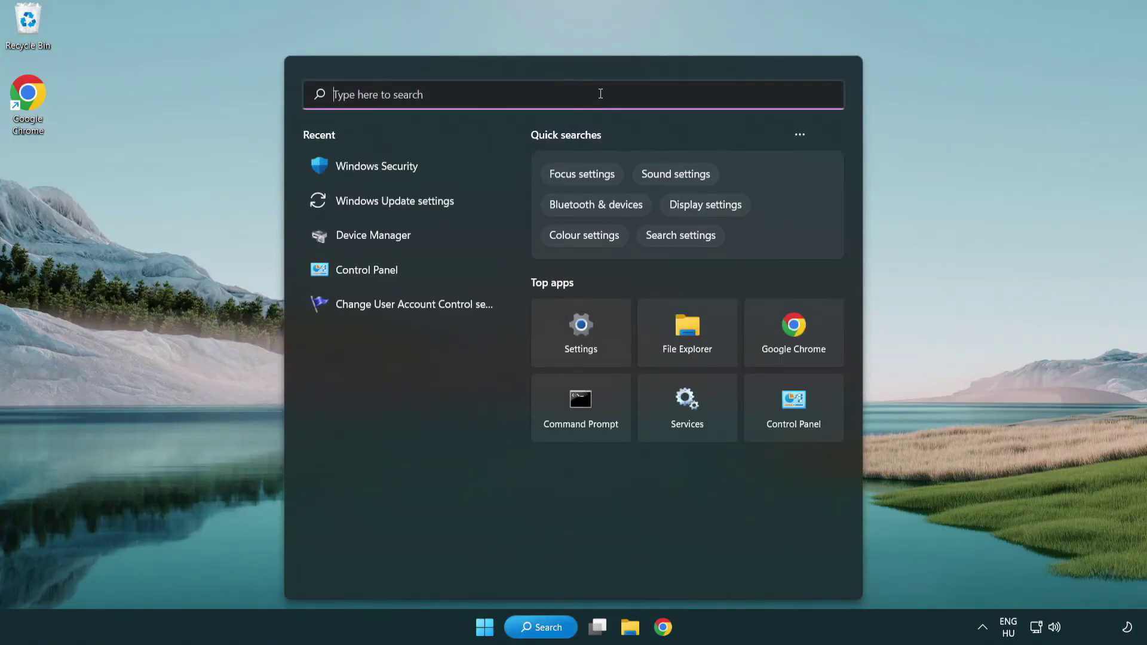
{"action": "type", "text": "secu"}
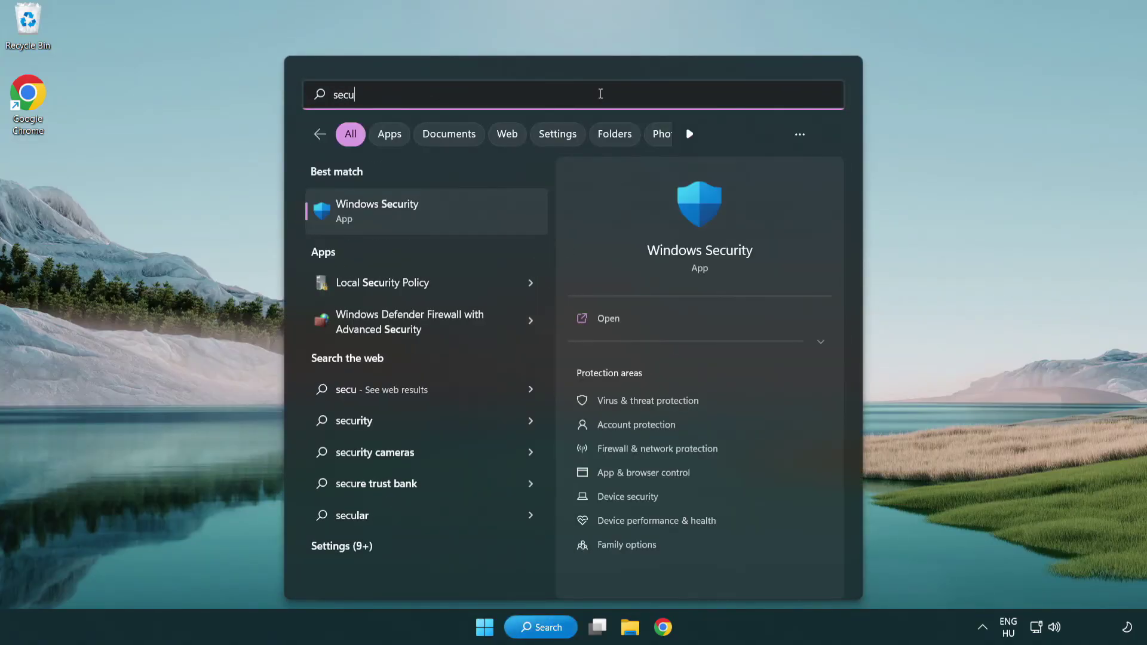
{"action": "type", "text": "rit"}
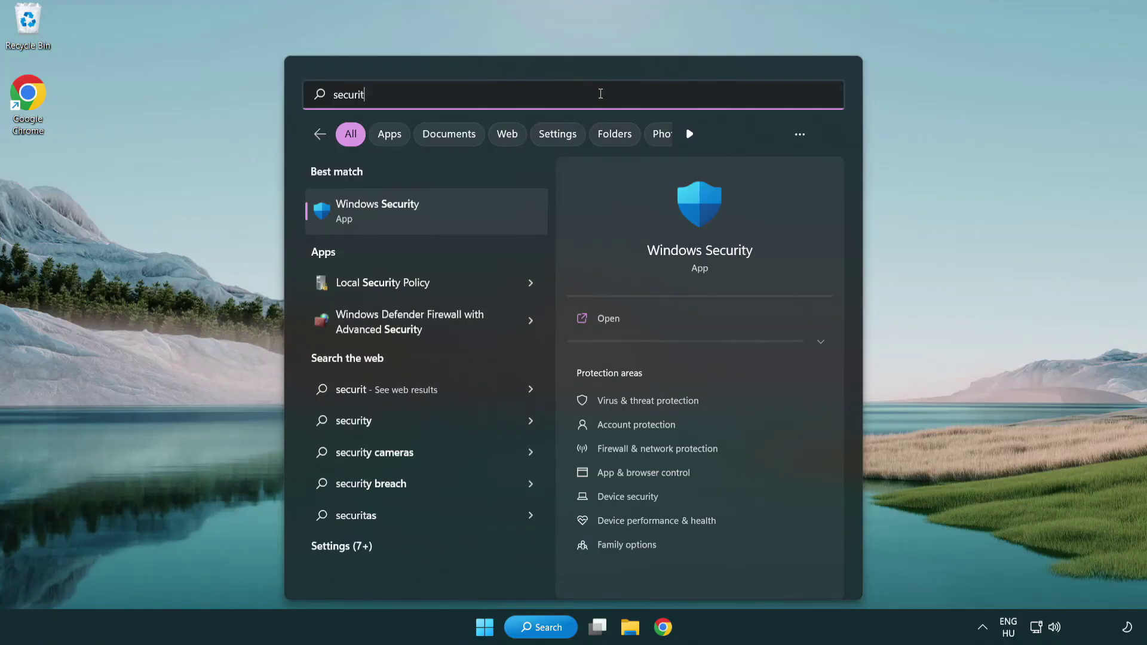
{"action": "type", "text": "y"}
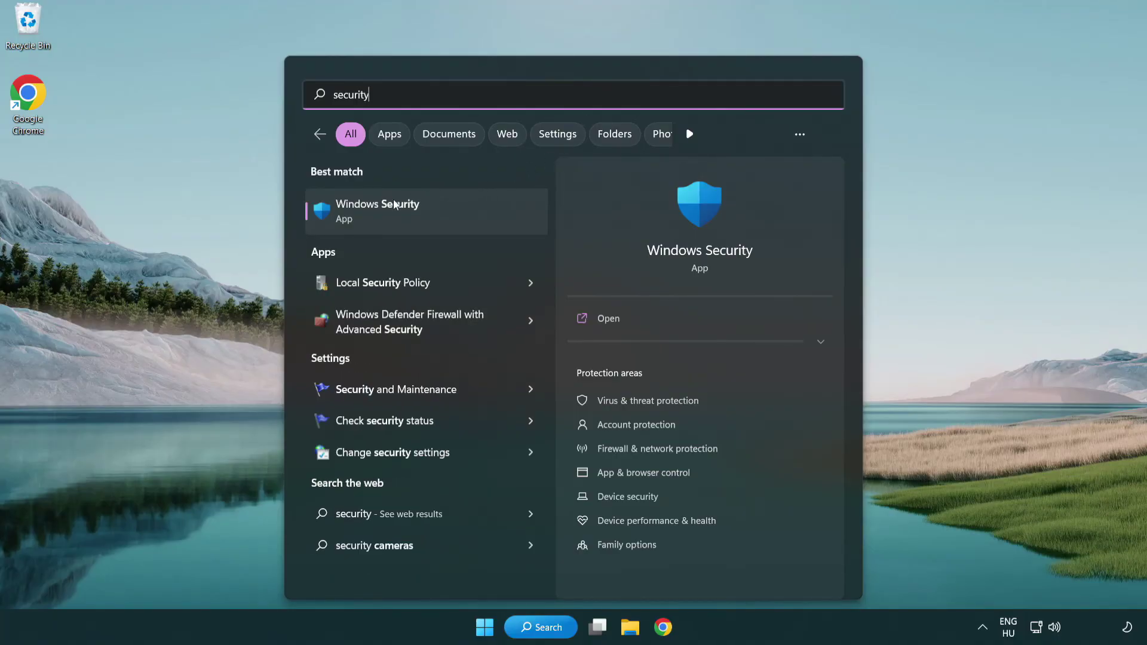
{"action": "left_click", "coordinate": [469, 216]}
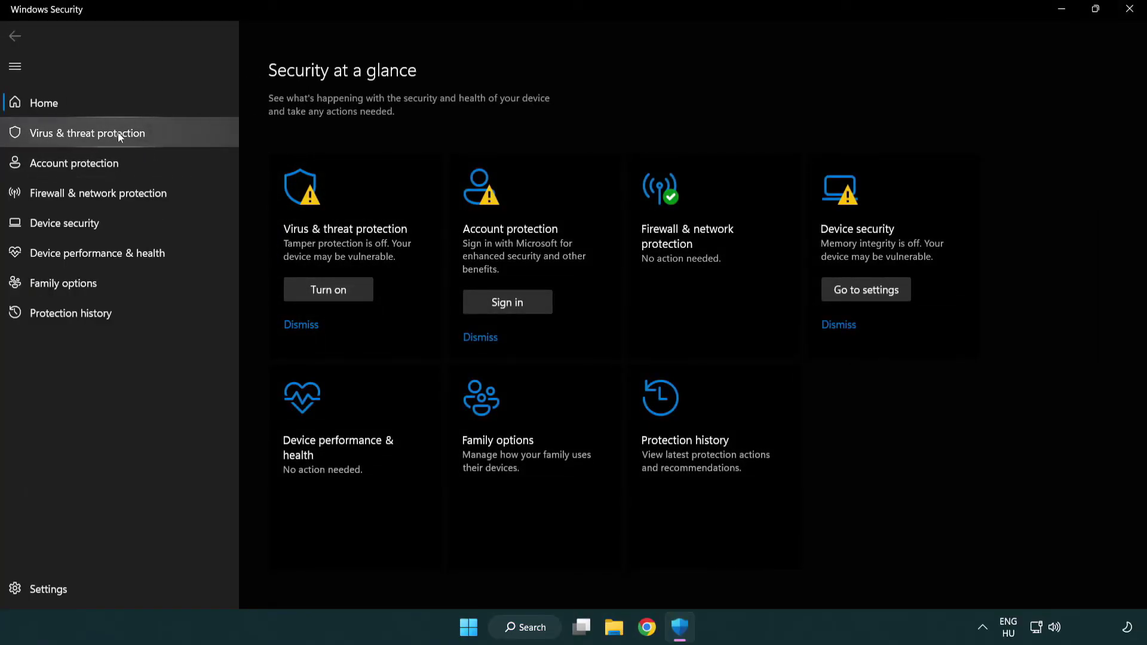
- Go through Virus & threat protection settings to the Defender Antivirus Exclusions page
{"action": "left_click", "coordinate": [173, 132]}
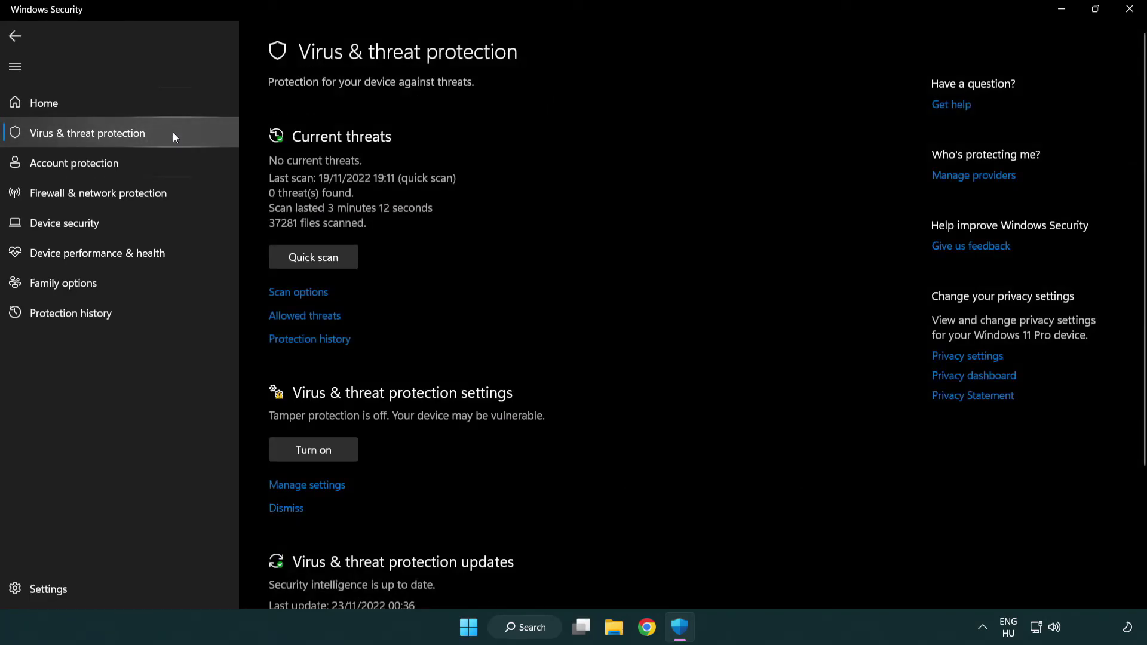
{"action": "scroll", "coordinate": [327, 256], "scroll_direction": "down", "scroll_amount": 2}
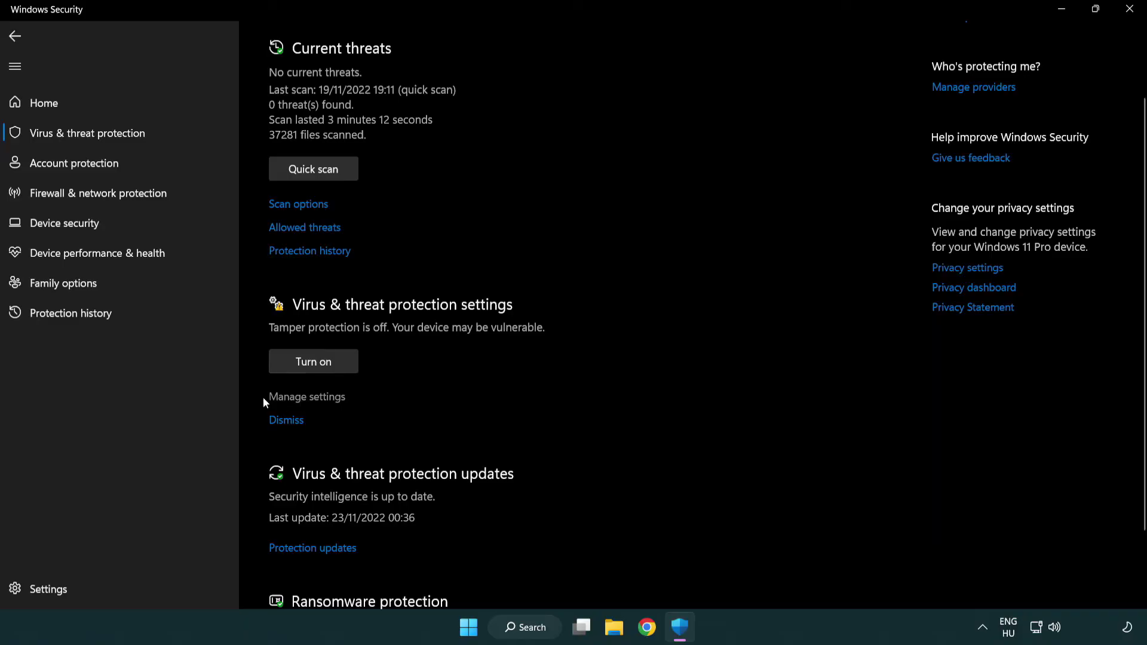
{"action": "left_click", "coordinate": [305, 400]}
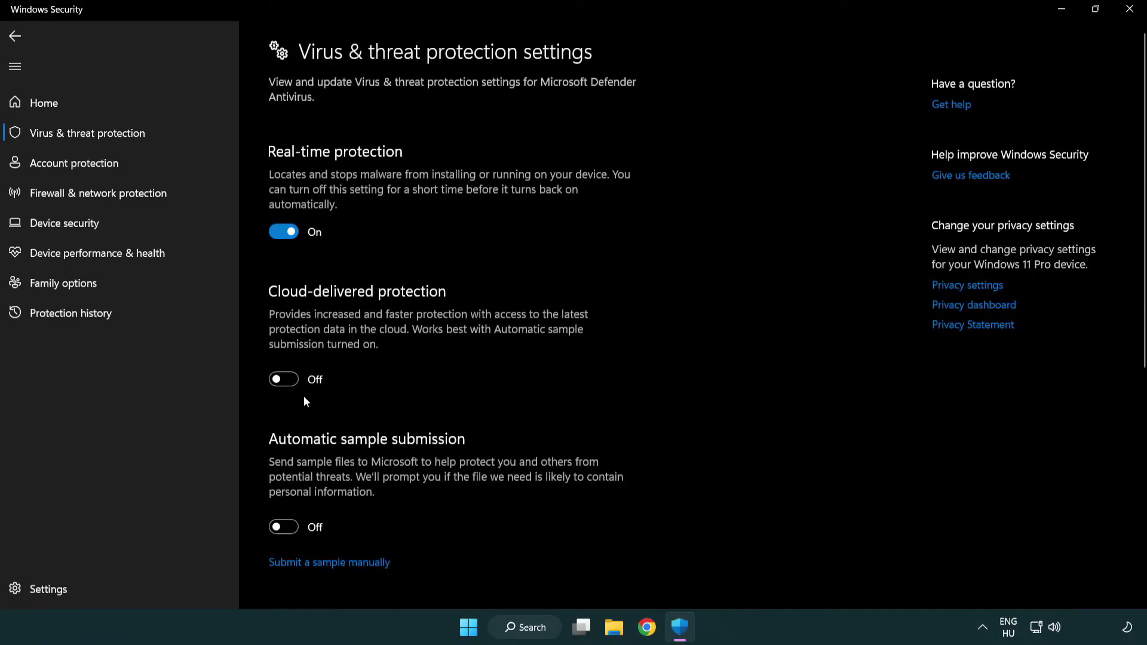
{"action": "scroll", "coordinate": [305, 400], "scroll_direction": "down", "scroll_amount": 1}
{"action": "scroll", "coordinate": [305, 400], "scroll_direction": "down", "scroll_amount": 2}
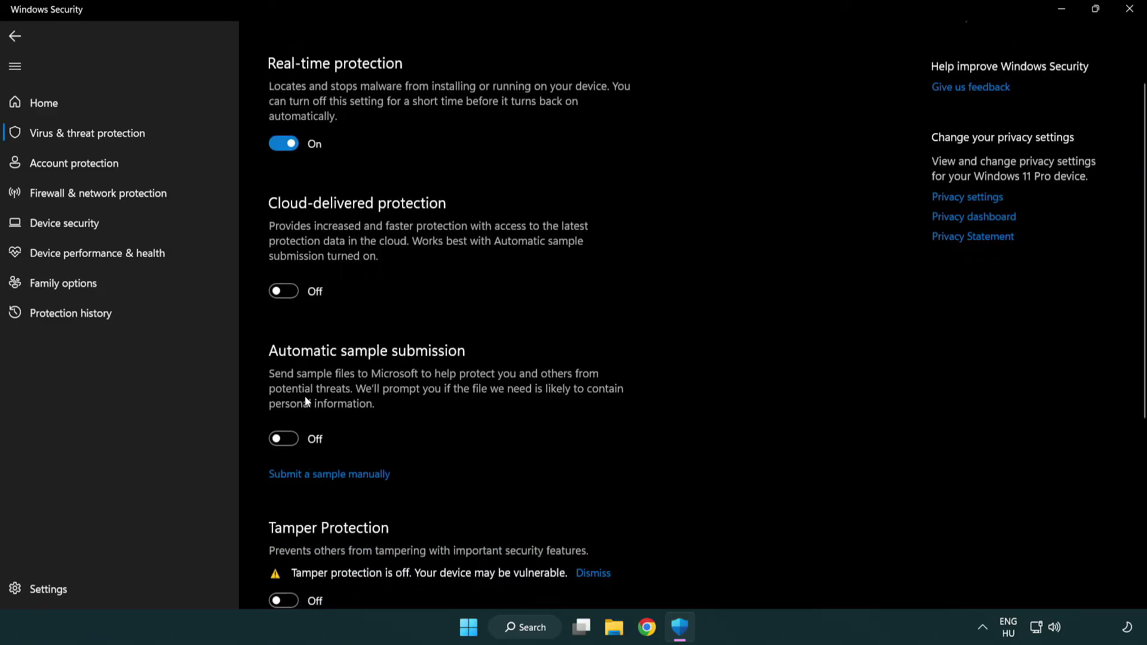
{"action": "scroll", "coordinate": [305, 400], "scroll_direction": "down", "scroll_amount": 3}
{"action": "scroll", "coordinate": [305, 400], "scroll_direction": "down", "scroll_amount": 3}
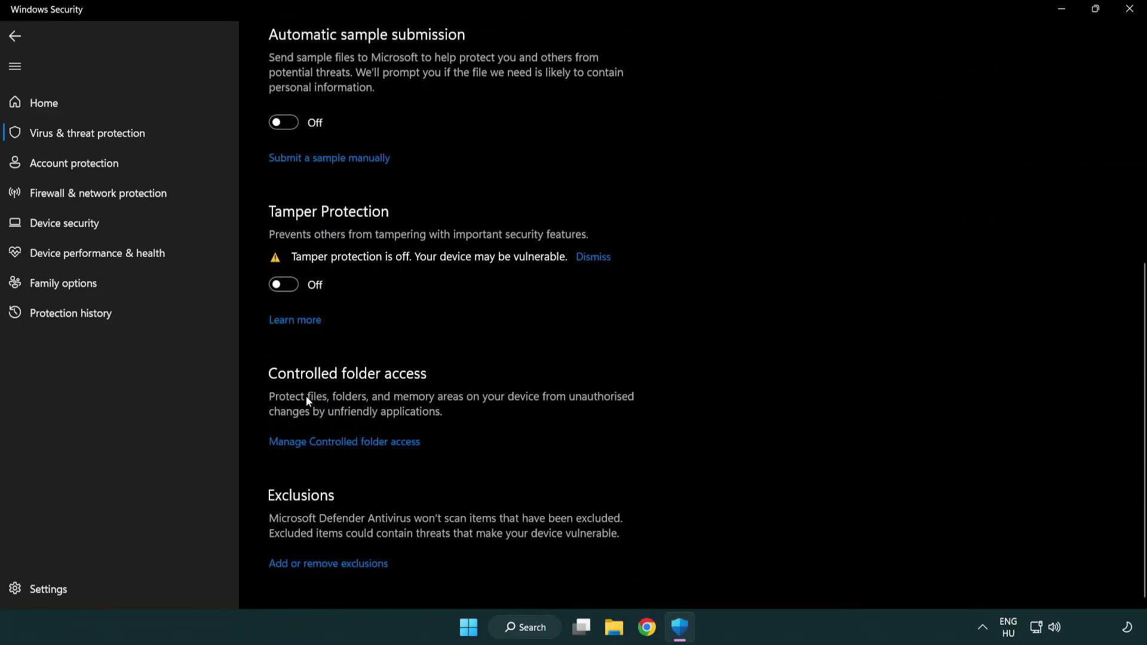
{"action": "left_click", "coordinate": [376, 568]}
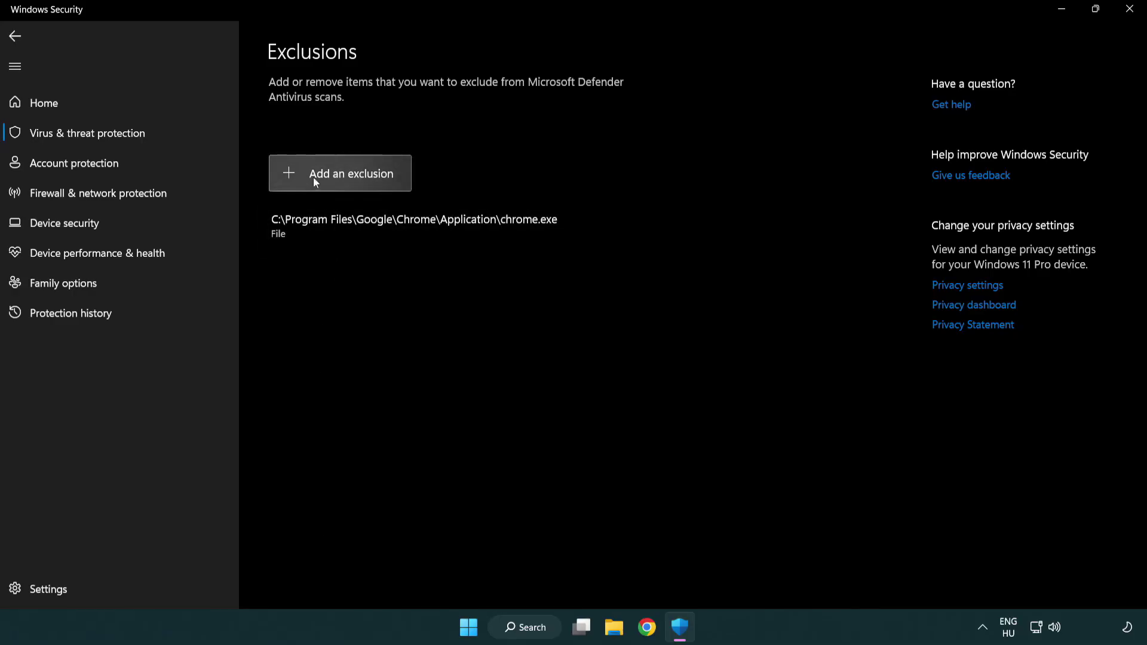
- Add a File exclusion and navigate the picker up to This PC
{"action": "left_click", "coordinate": [344, 177]}
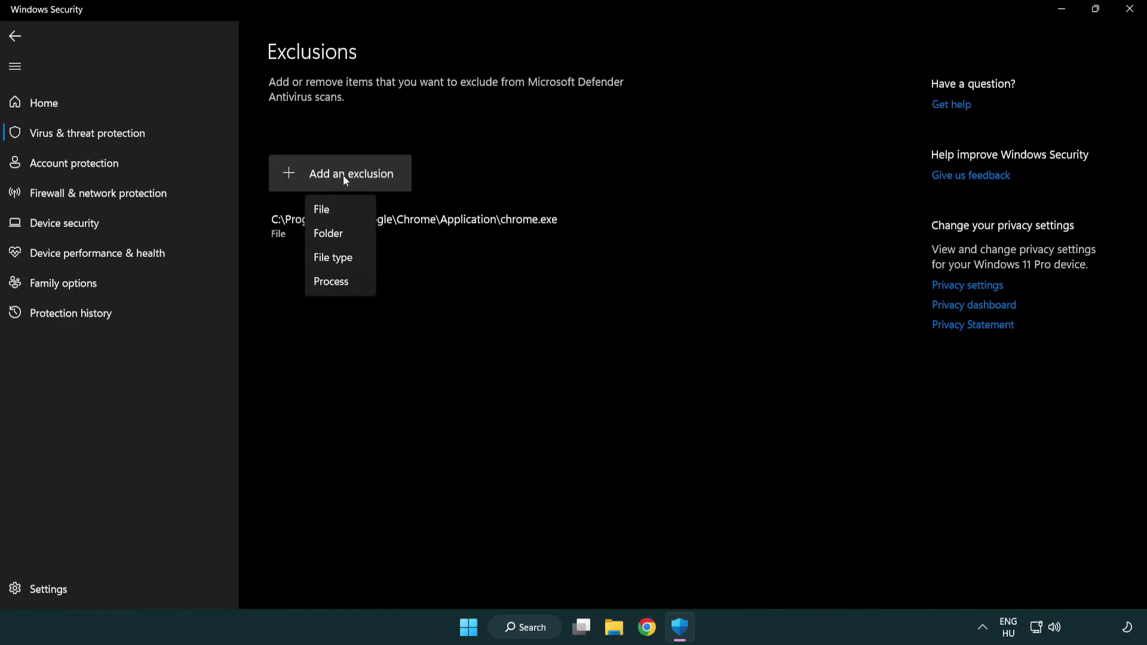
{"action": "left_click", "coordinate": [346, 212]}
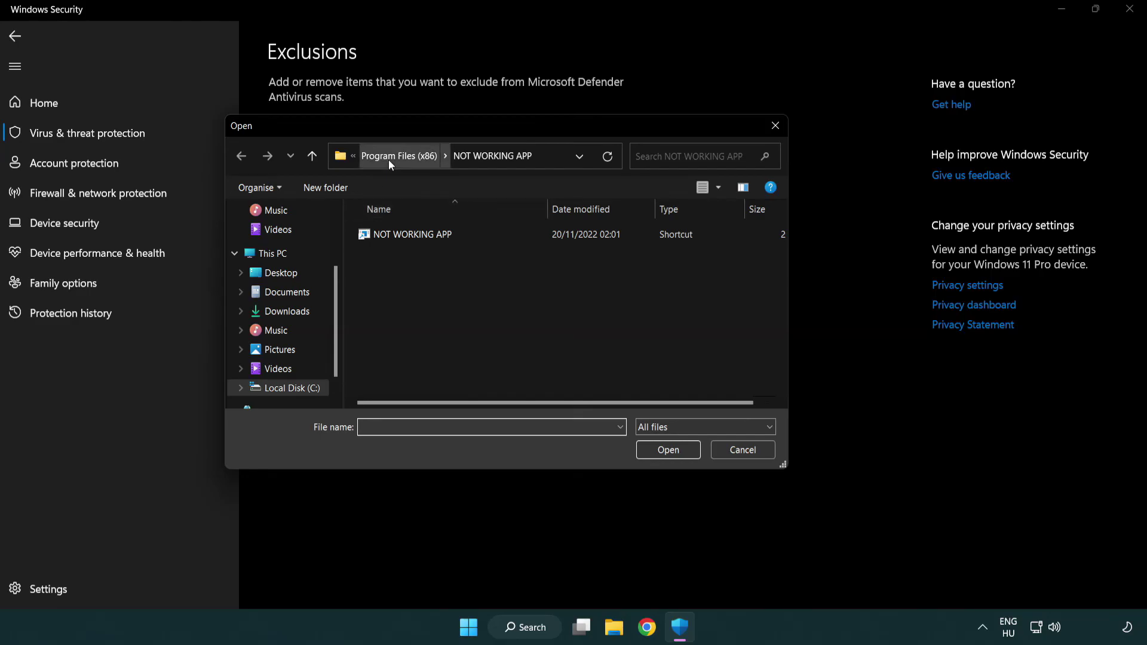
{"action": "left_click", "coordinate": [388, 160]}
{"action": "left_click", "coordinate": [392, 159]}
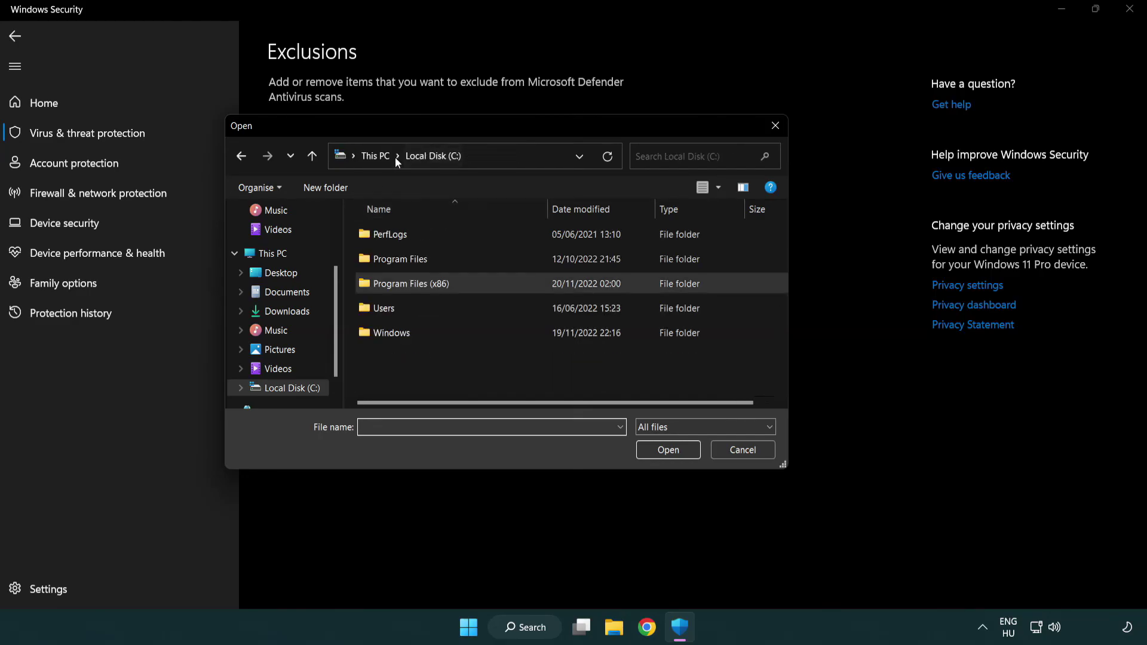
{"action": "left_click", "coordinate": [387, 158]}
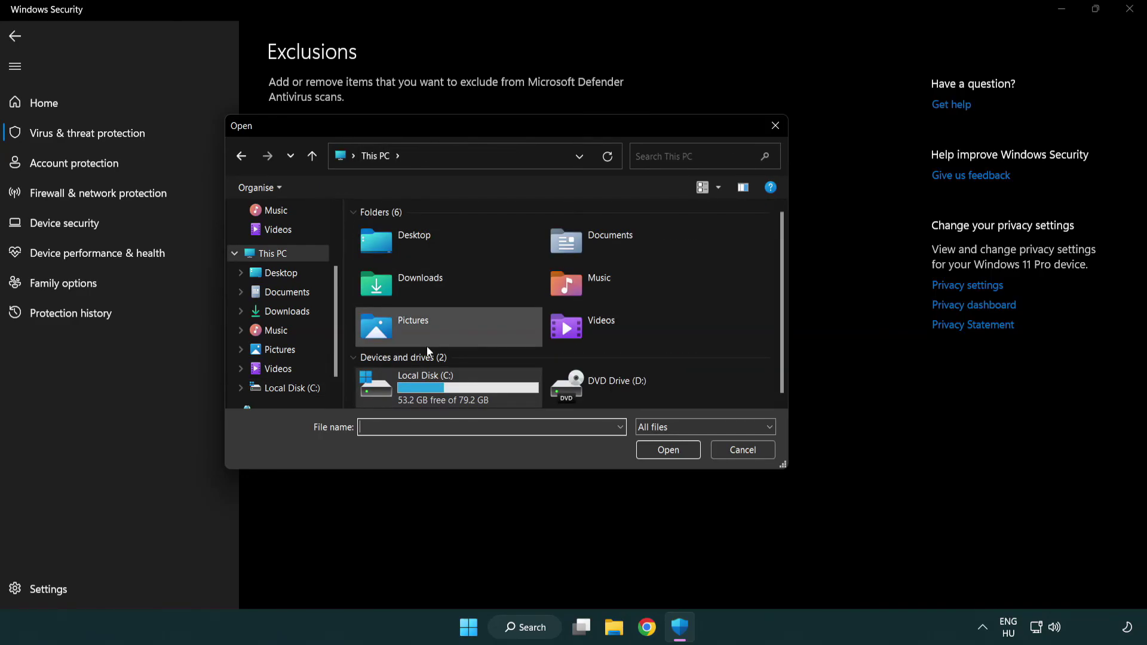
- Select the NOT WORKING APP shortcut in C:\Program Files (x86)\NOT WORKING APP as the excluded file
{"action": "double_click", "coordinate": [418, 395]}
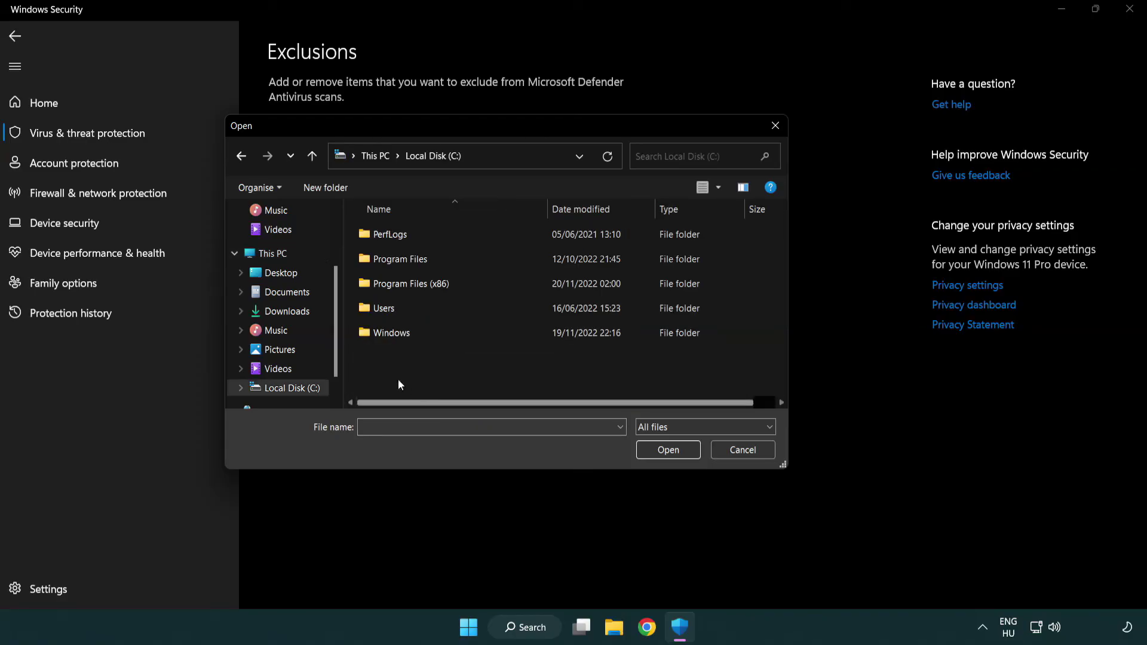
{"action": "double_click", "coordinate": [422, 277]}
{"action": "double_click", "coordinate": [428, 383]}
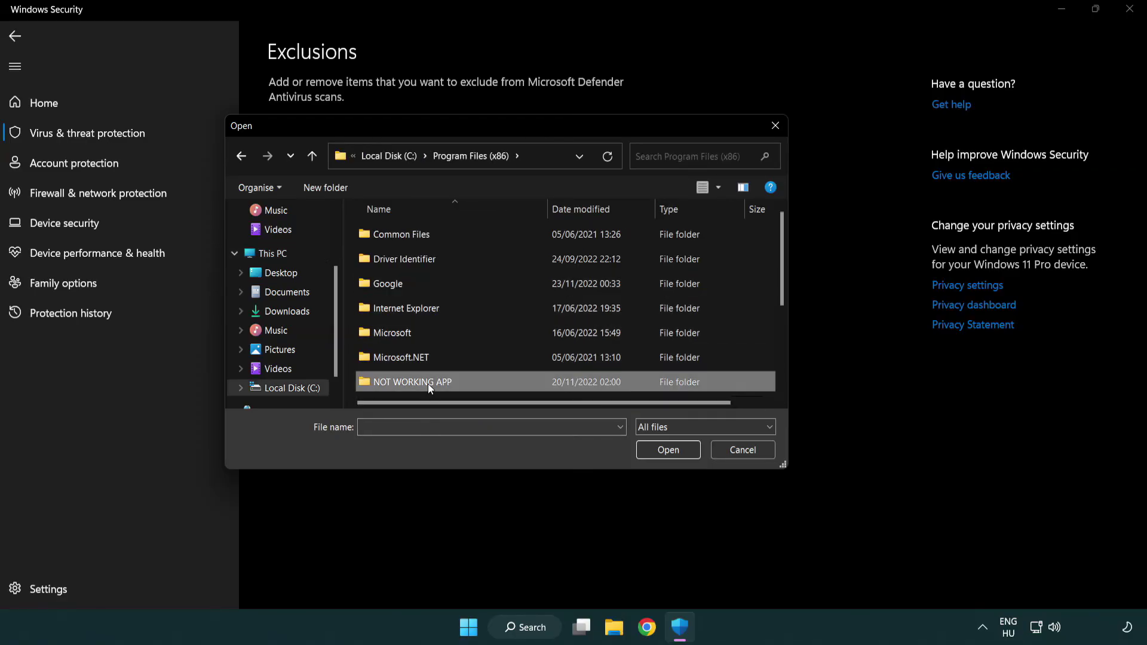
{"action": "left_click", "coordinate": [404, 233]}
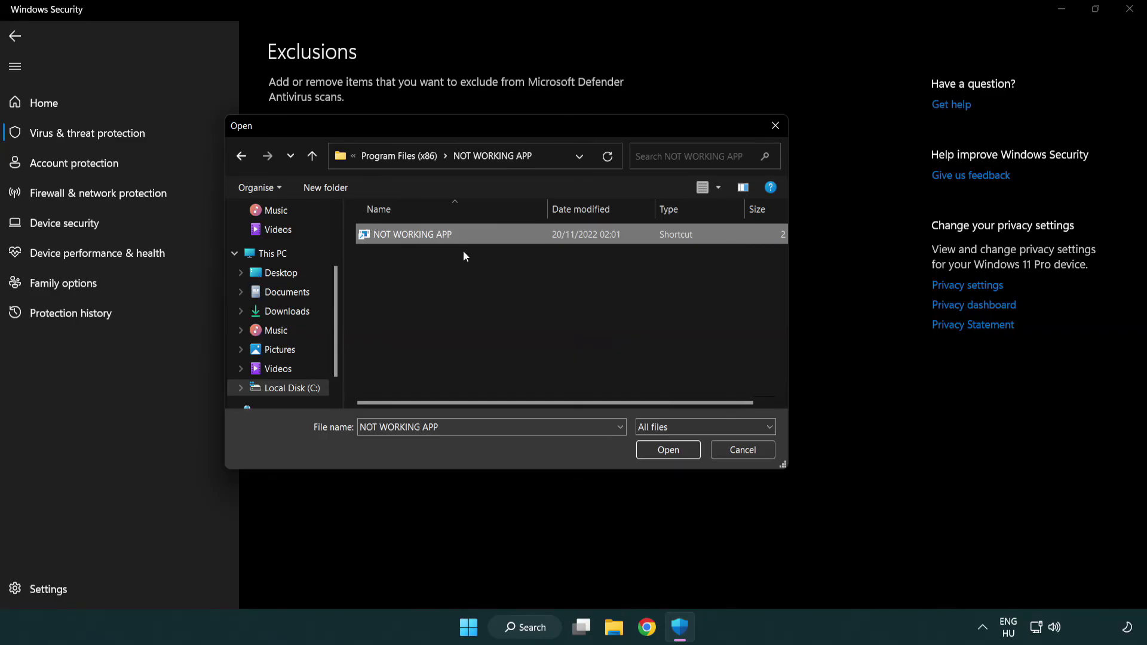
{"action": "left_click", "coordinate": [665, 454]}
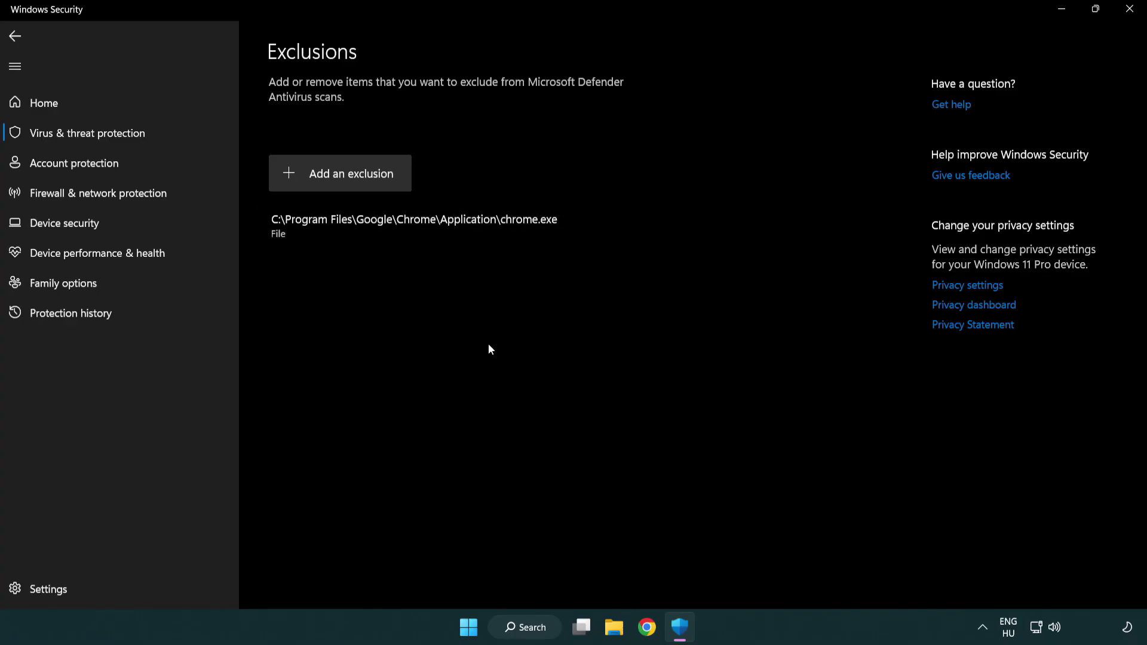
- Close Windows Security and show the Start menu power options with Restart
{"action": "left_click", "coordinate": [1131, 18]}
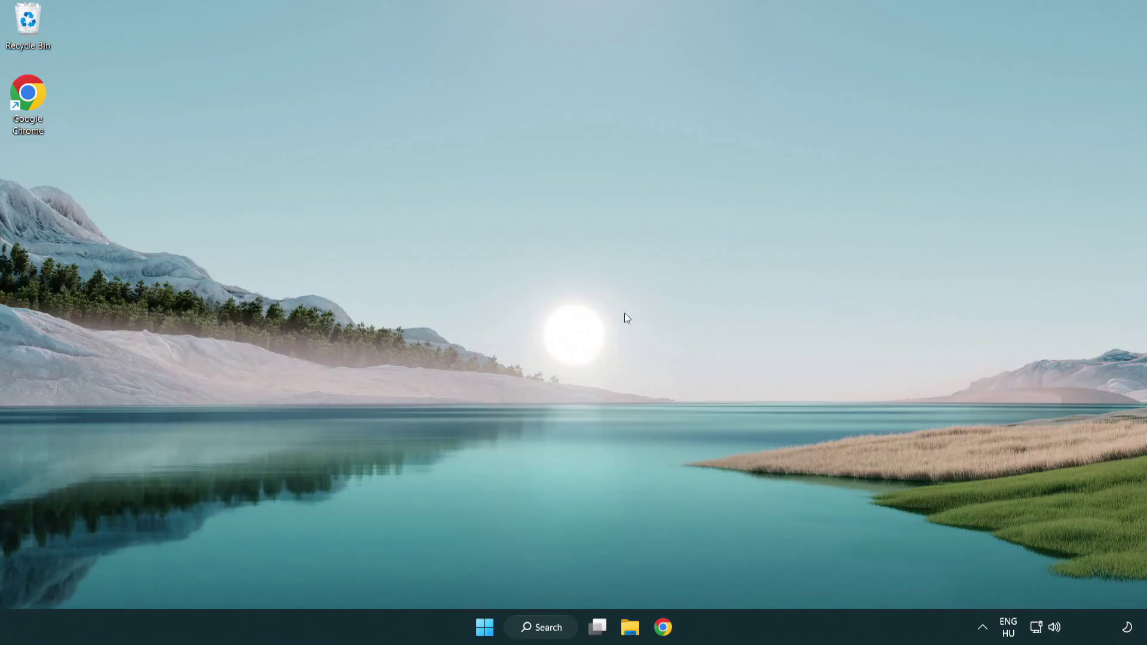
{"action": "left_click", "coordinate": [480, 627]}
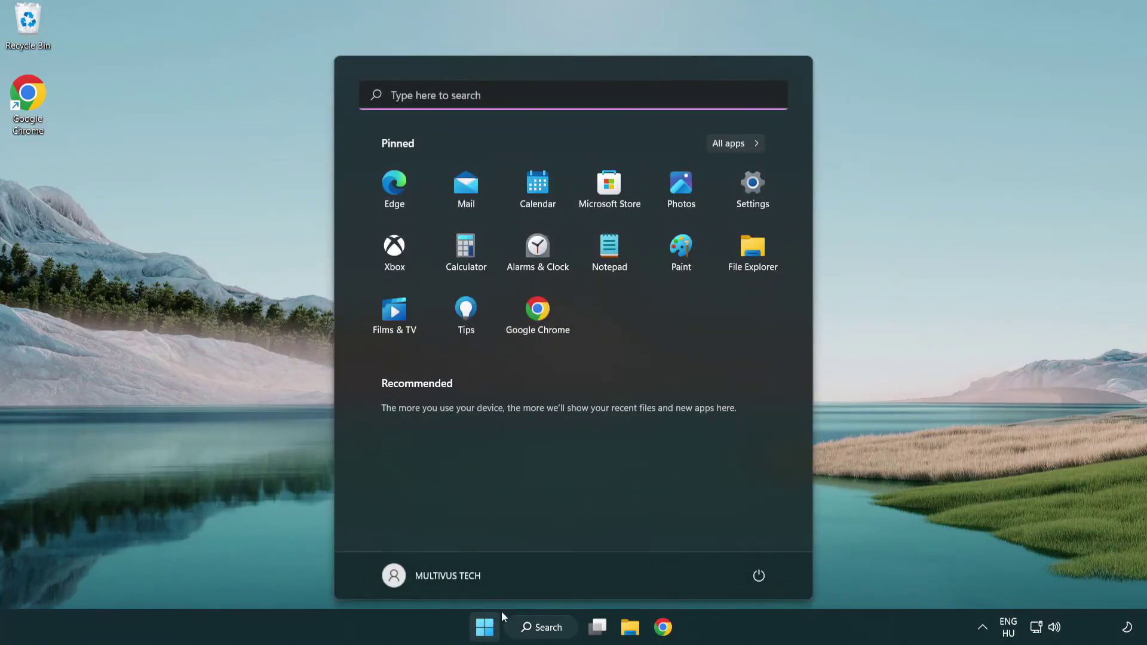
{"action": "left_click", "coordinate": [761, 573]}
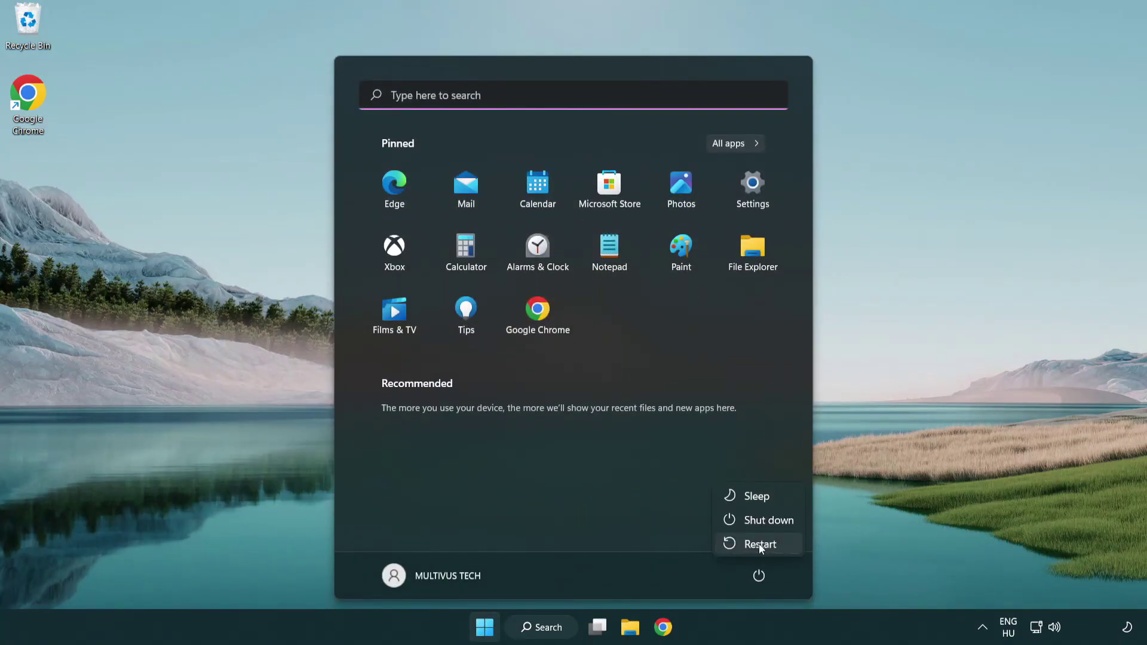